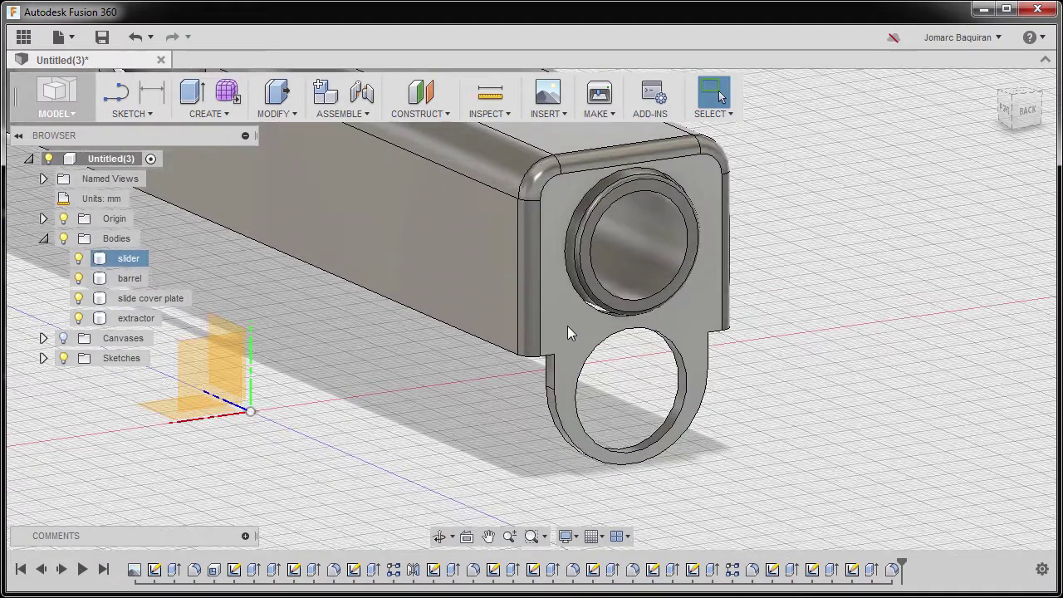
Create a sketch on the slider's muzzle-end face, around the barrel and the lower ring.
click(568, 326)
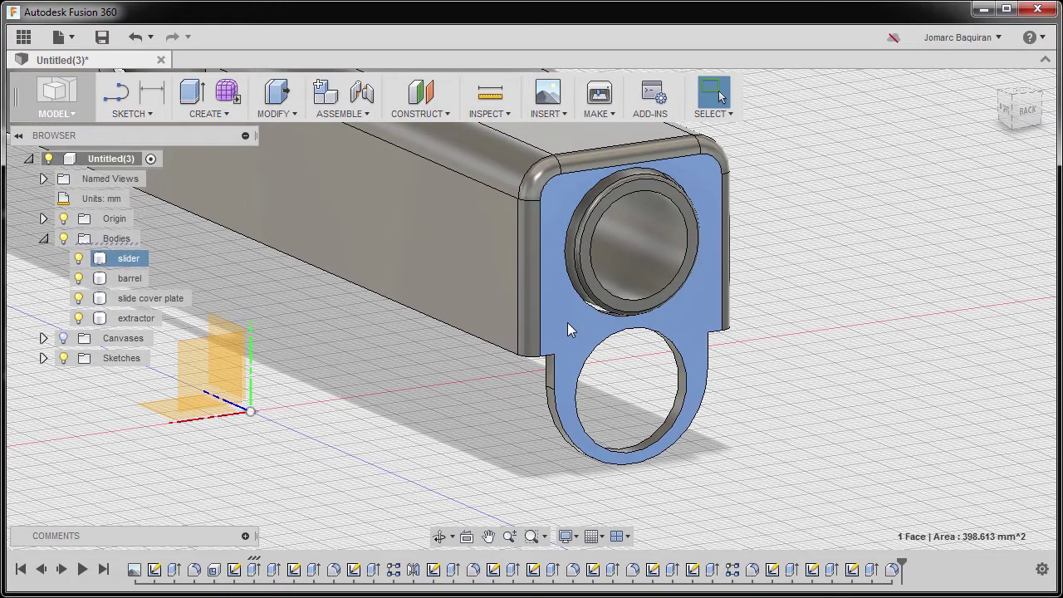
right_click(568, 329)
click(568, 410)
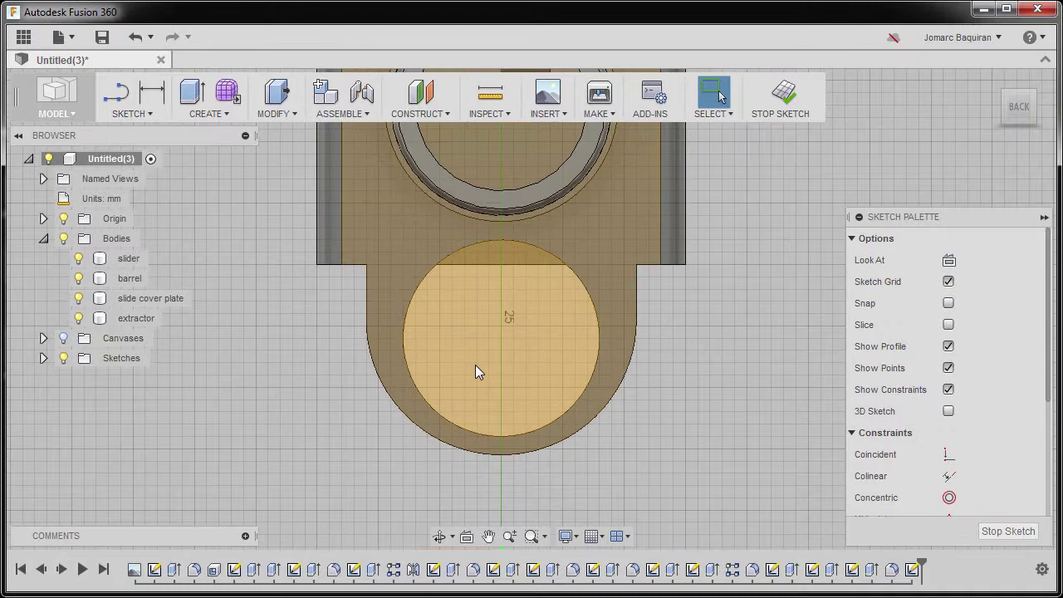
Offset the outline of the lower ring, both straight sides and the arc, outward by 0.3 mm.
key(i)
key(o)
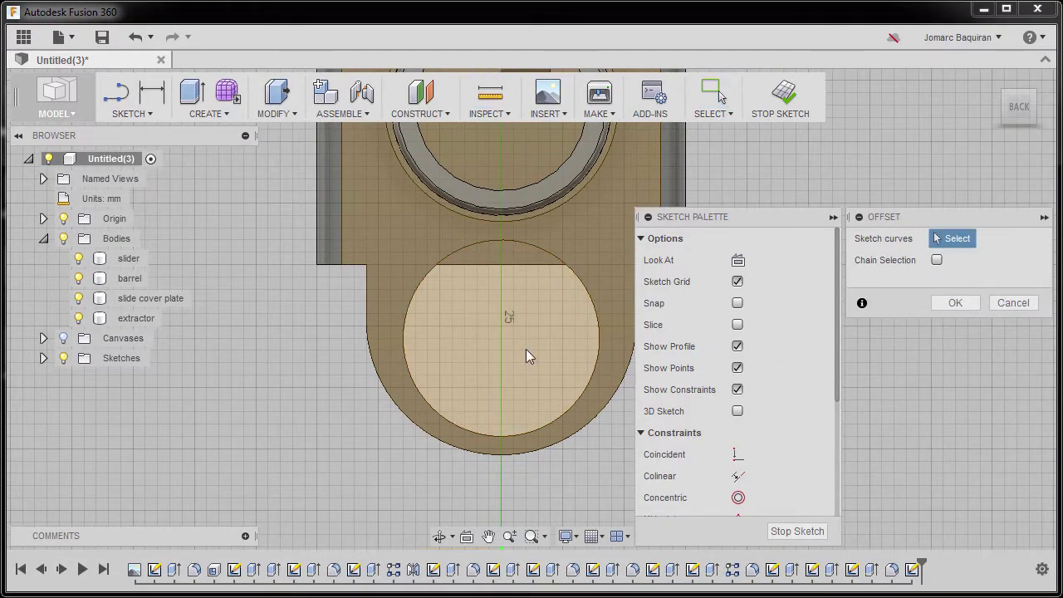
middle_drag(465, 347, 362, 336)
scroll(432, 331, up, 2)
scroll(498, 316, down, 1)
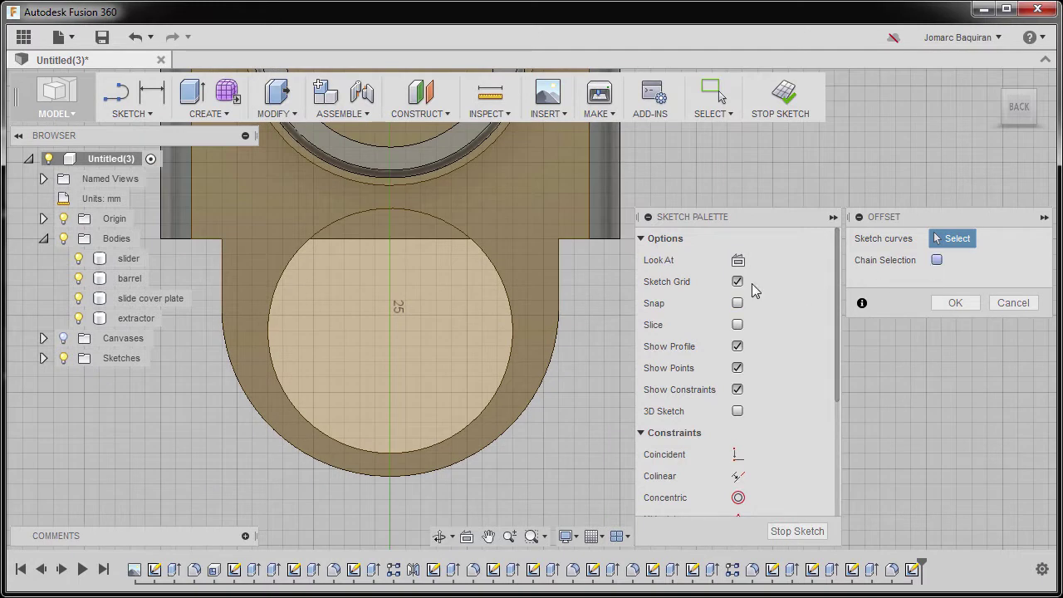
click(559, 283)
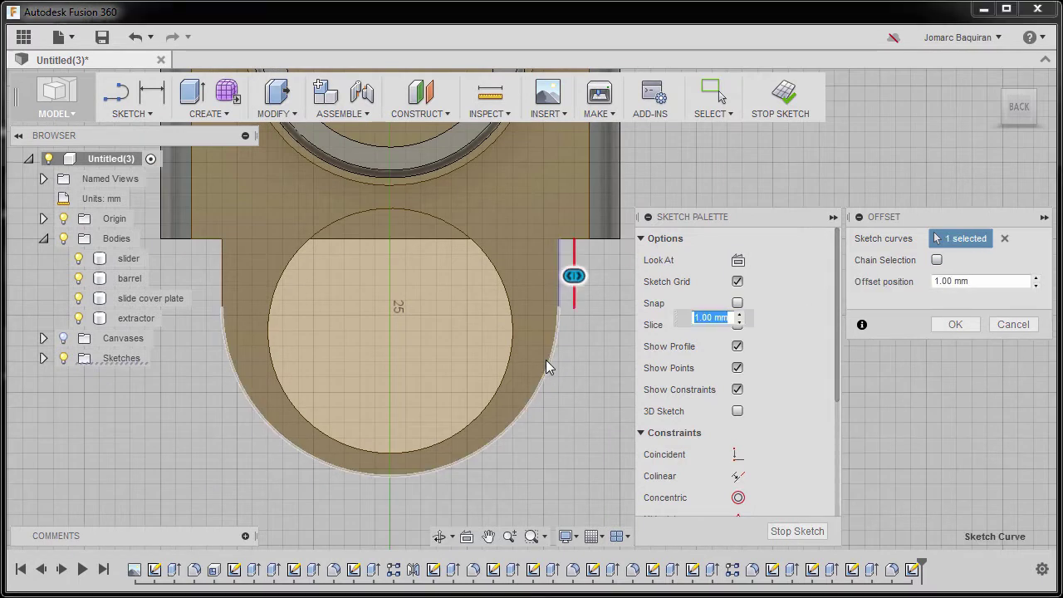
click(541, 381)
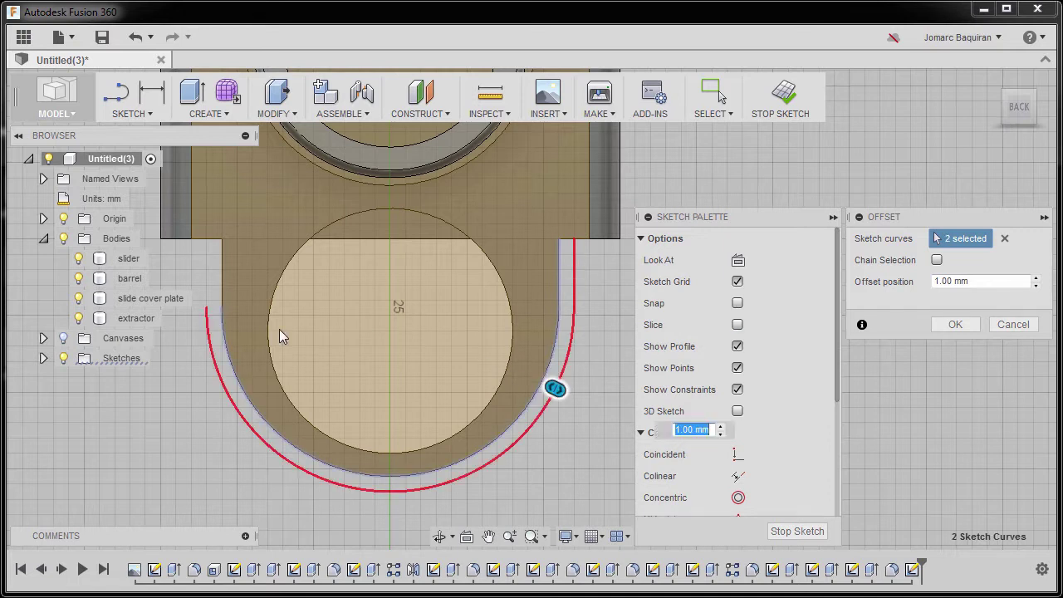
click(221, 271)
scroll(221, 271, down, 2)
middle_drag(264, 310, 328, 311)
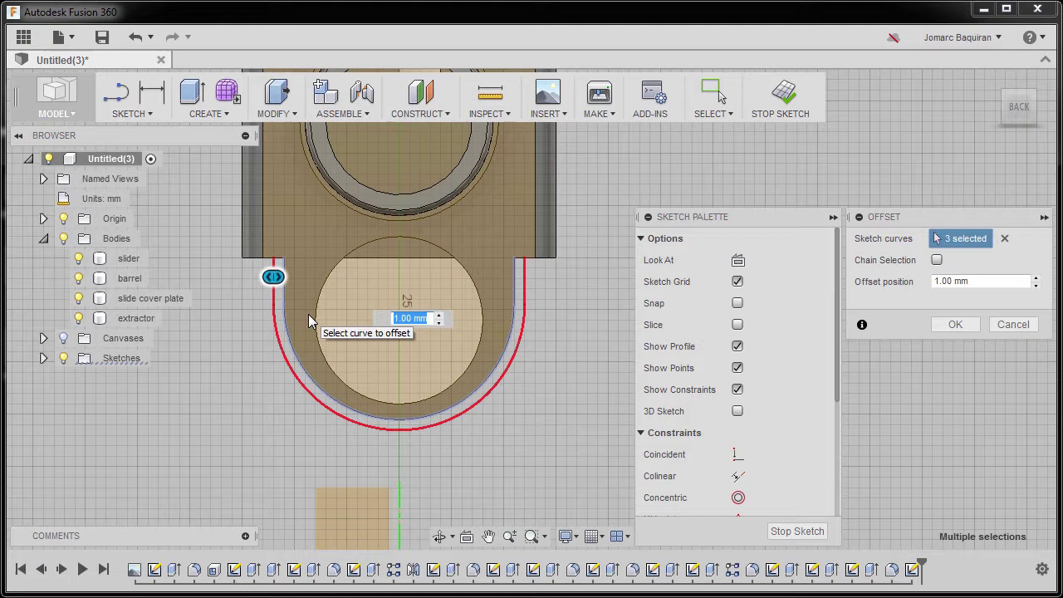
text(.3)
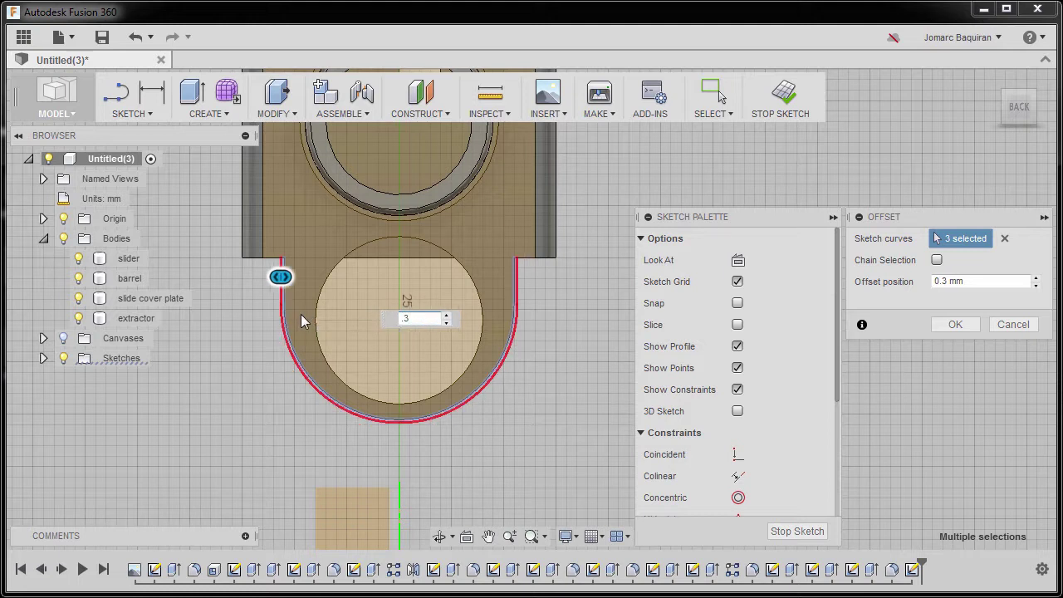
click(957, 325)
Sketch a larger U outline from the slider's lower left corner: a vertical line about 10.5 mm long, a tangent arc, and a line to the lower right corner.
scroll(269, 296, up, 3)
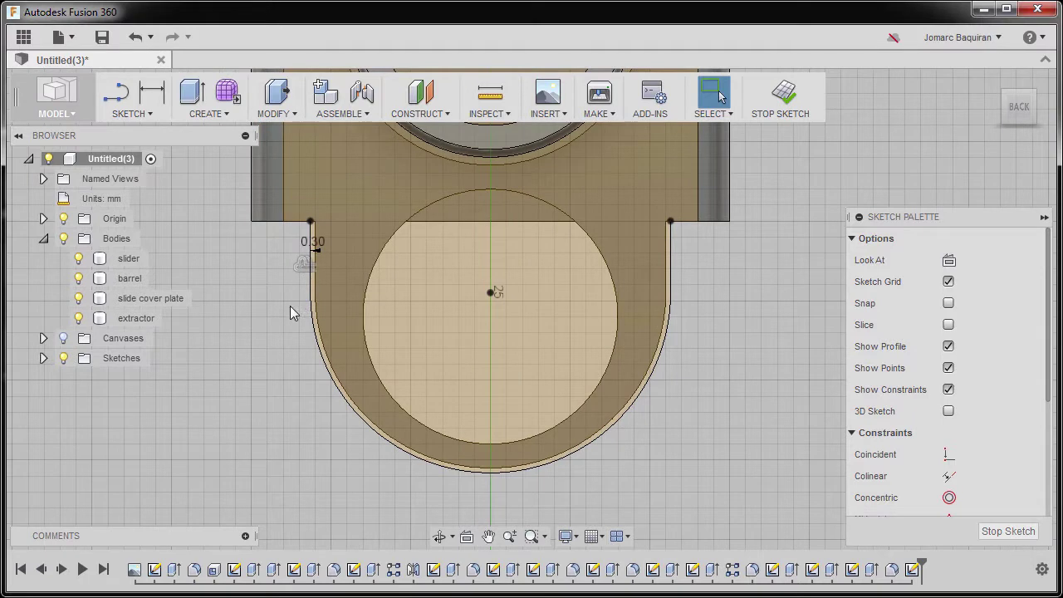
key(l)
scroll(245, 236, up, 4)
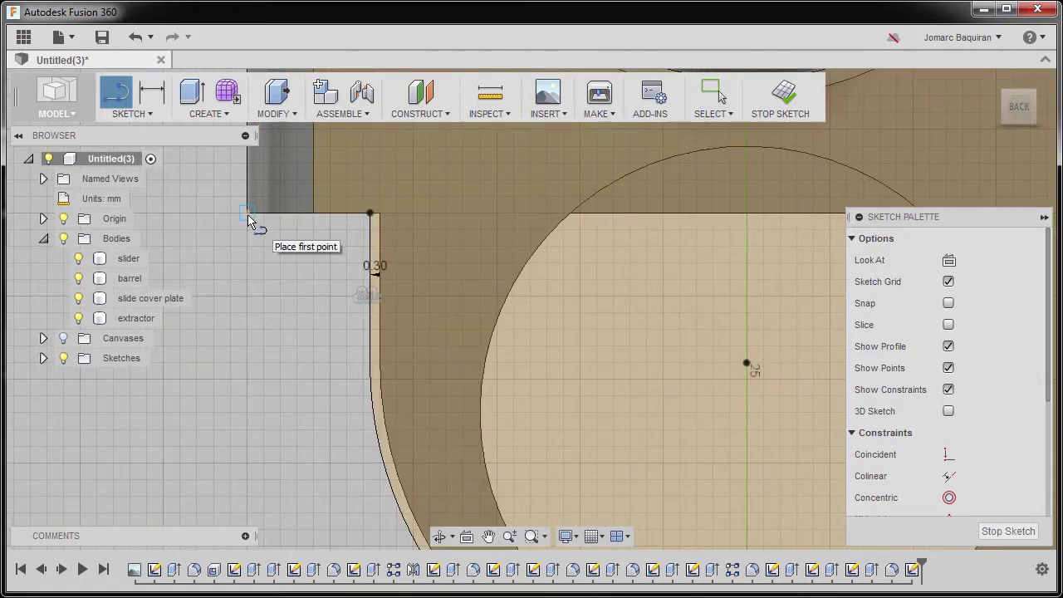
click(249, 219)
scroll(259, 274, down, 4)
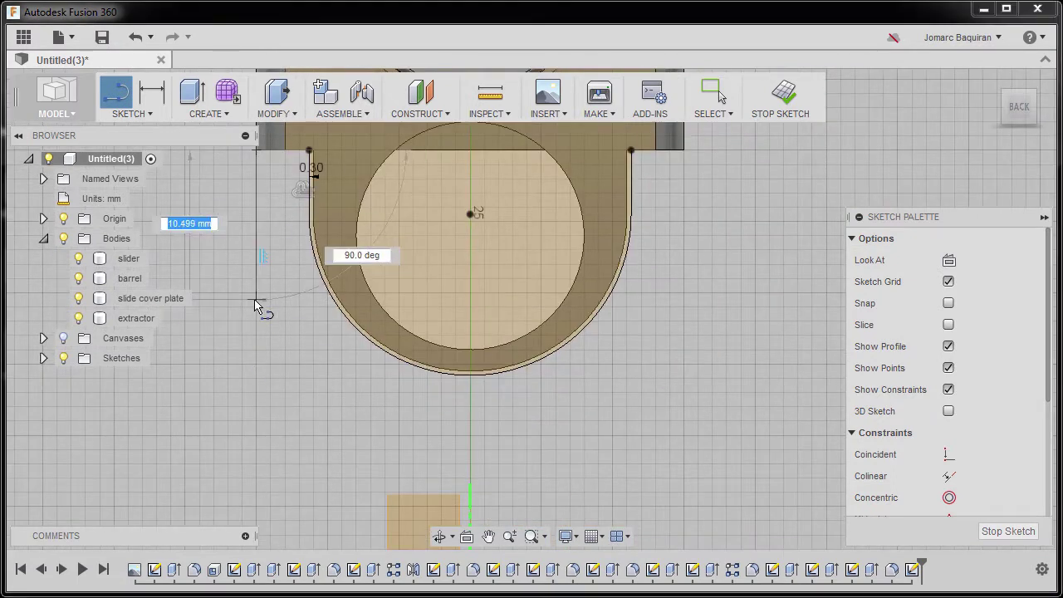
click(255, 297)
drag(256, 297, 633, 311)
scroll(671, 226, up, 3)
middle_drag(661, 251, 647, 278)
scroll(648, 278, up, 2)
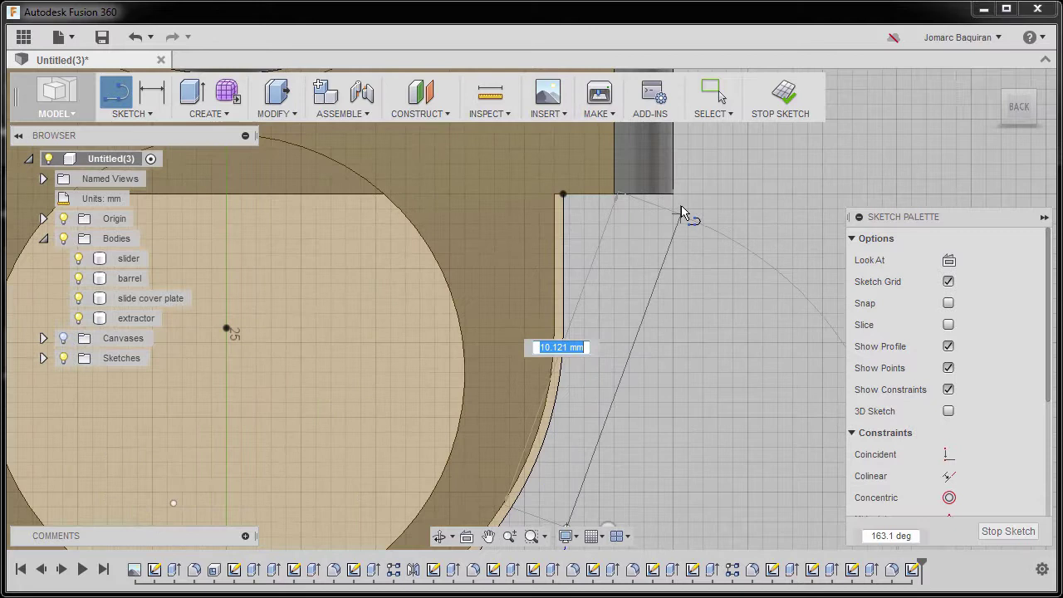
click(673, 194)
scroll(693, 309, down, 4)
scroll(698, 274, down, 2)
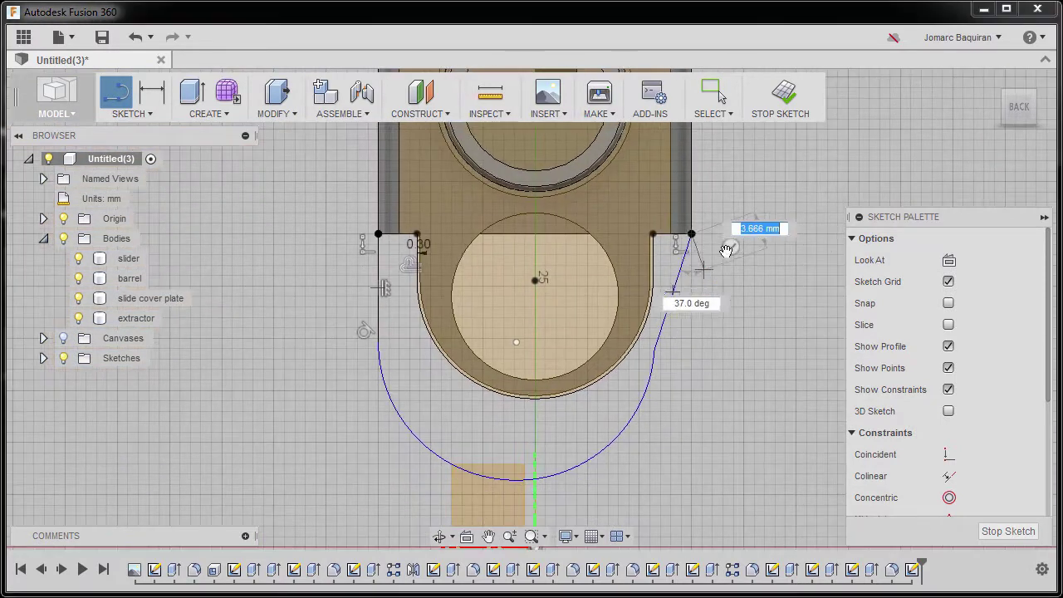
key(Escape)
Constrain the slanted right-hand line of the outer U outline to be vertical.
click(679, 297)
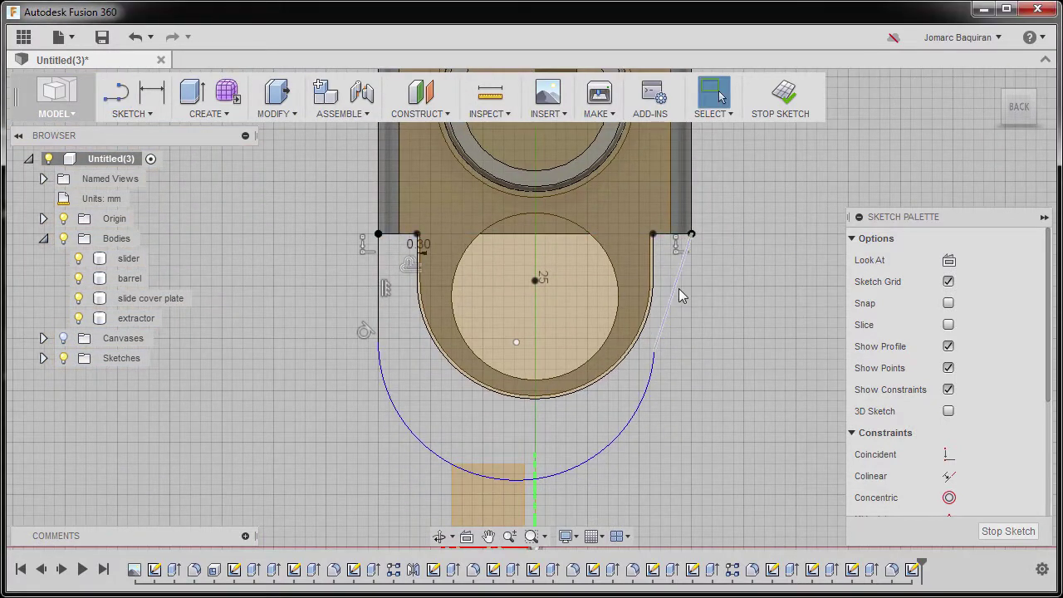
click(680, 296)
right_click(680, 296)
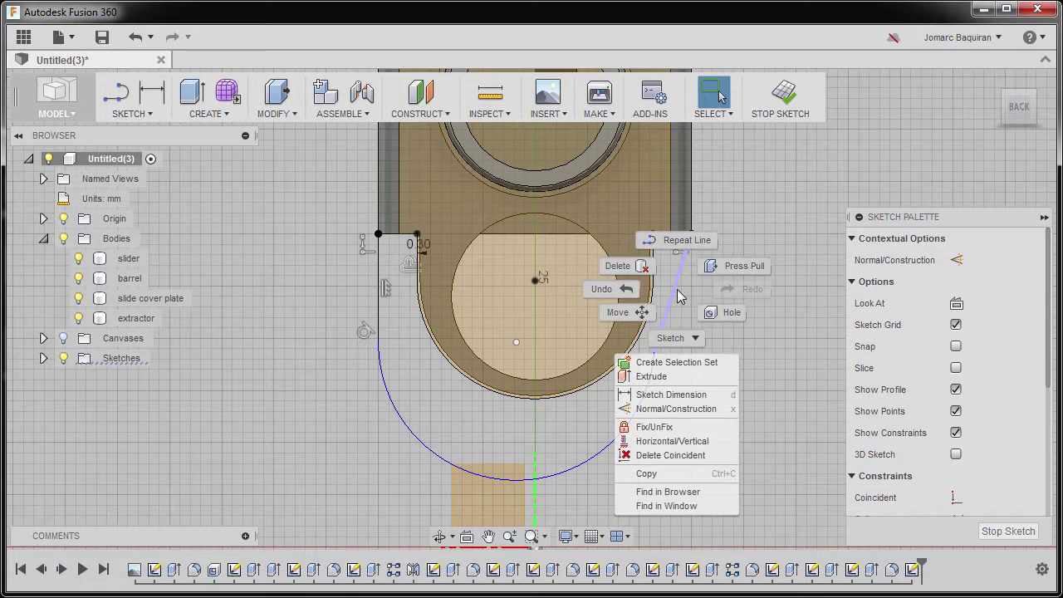
click(669, 441)
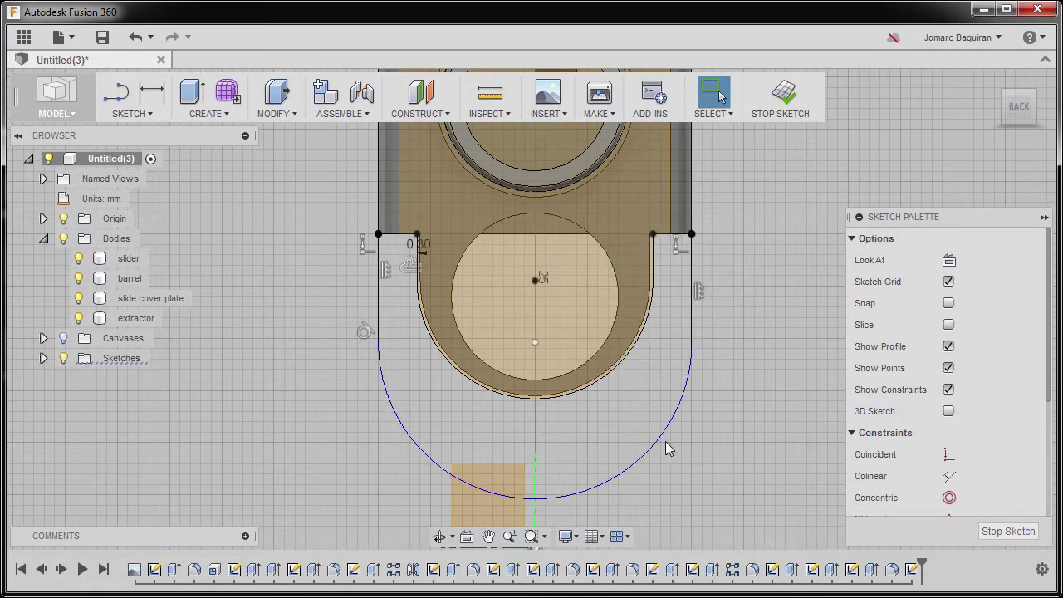
Make the outer arc tangent to the right-hand vertical line.
click(672, 427)
shift+click(692, 331)
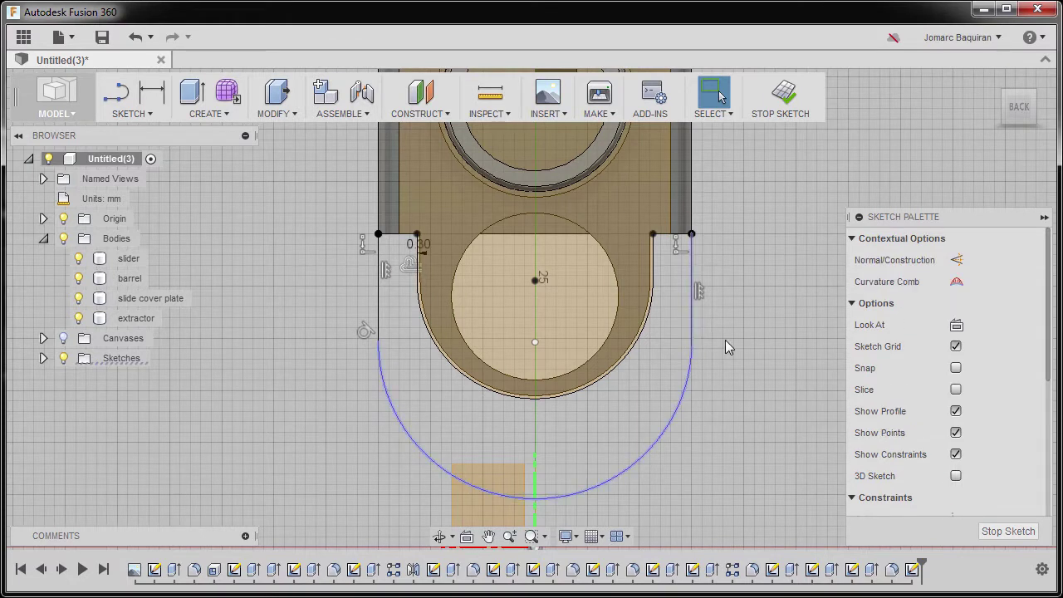
right_click(725, 346)
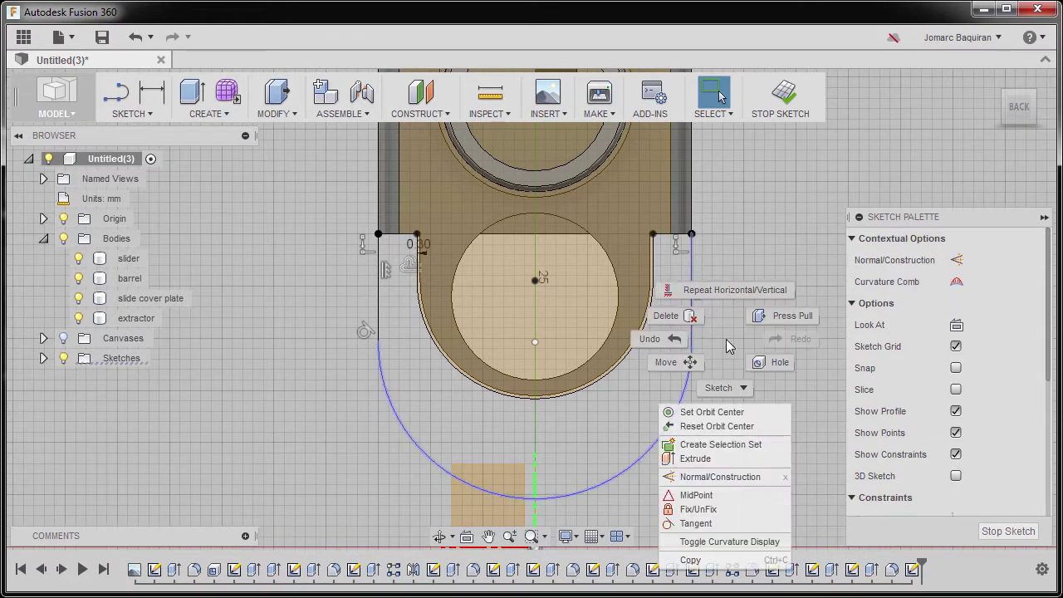
click(718, 524)
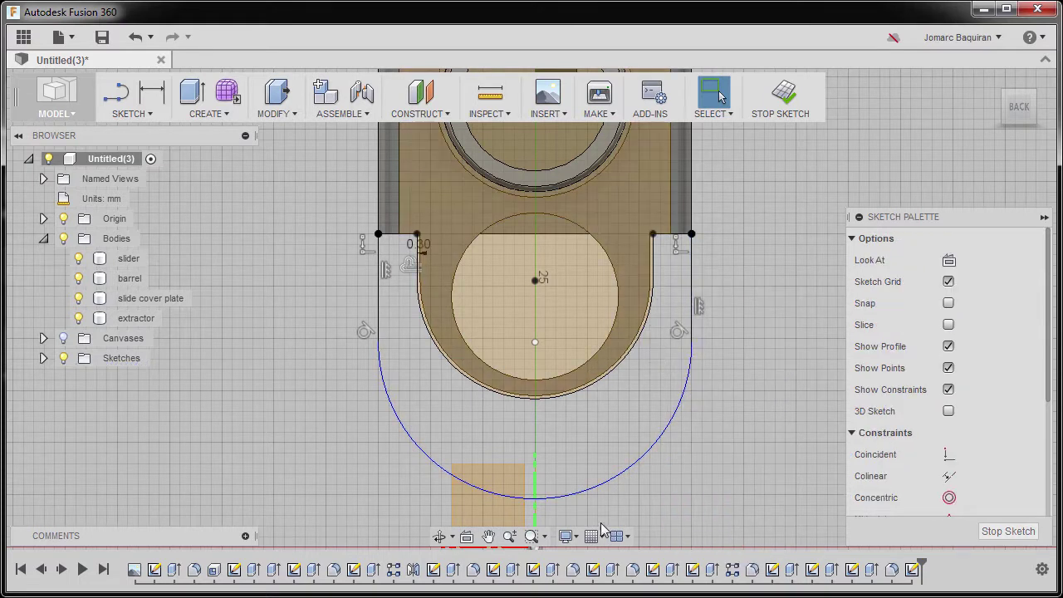
Try to make the outer arc concentric with the offset arc, and delete that constraint.
scroll(608, 419, up, 2)
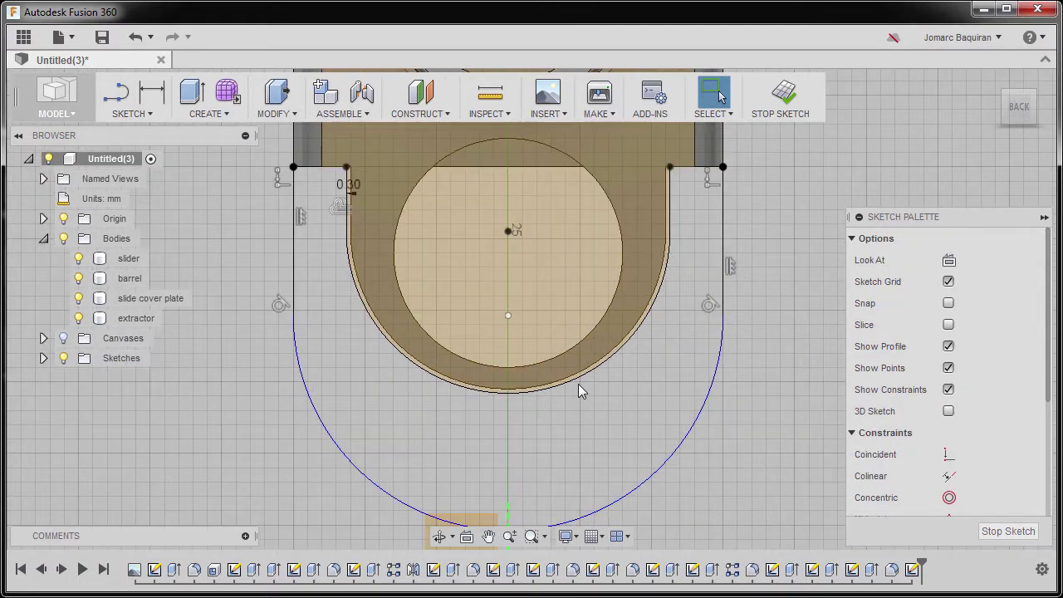
click(578, 380)
scroll(593, 485, down, 2)
middle_drag(593, 486, 610, 384)
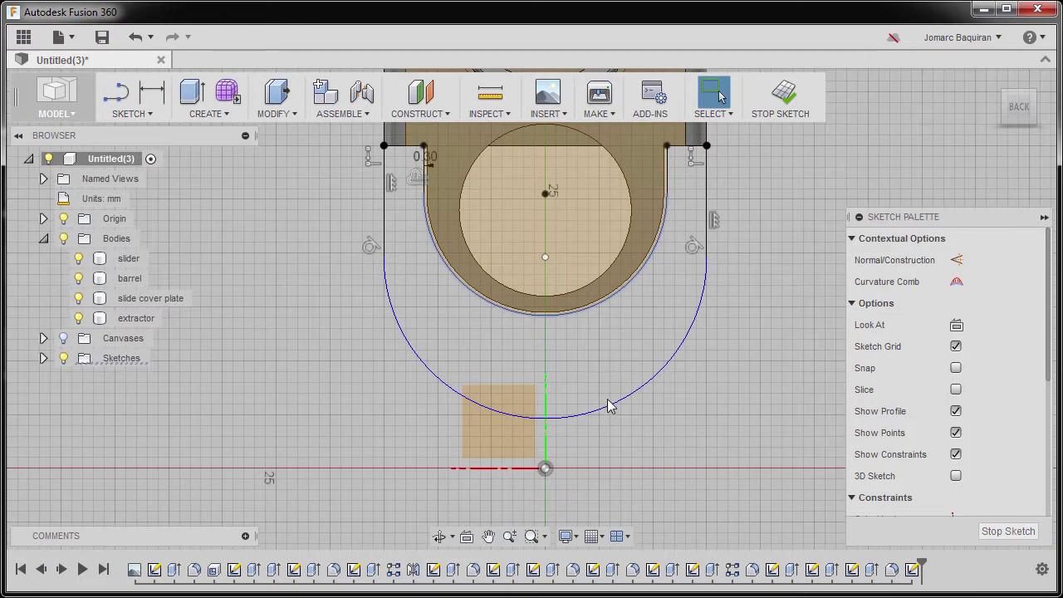
click(608, 408)
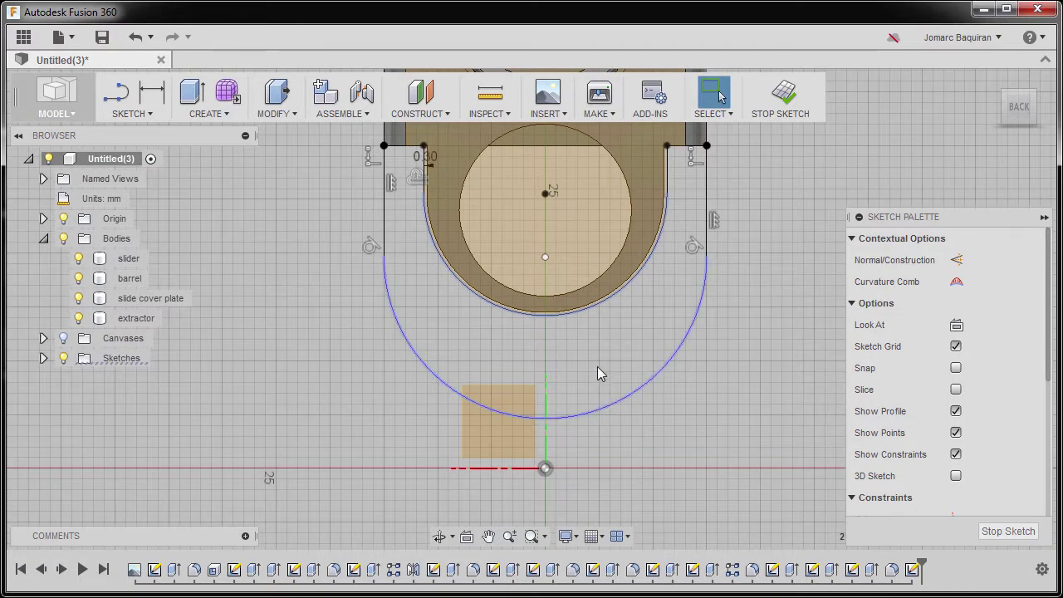
right_click(600, 372)
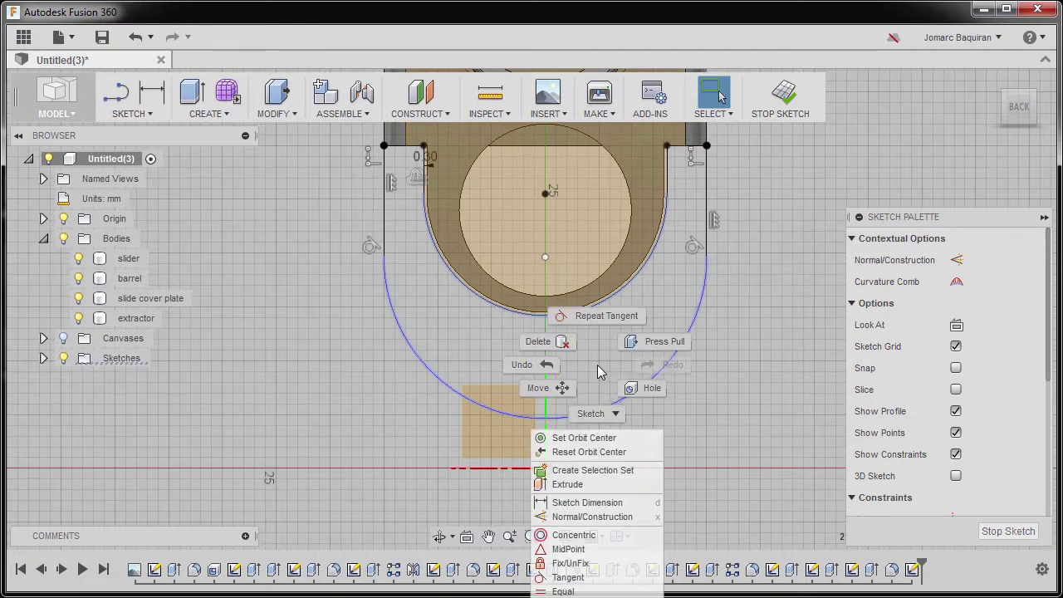
click(596, 536)
scroll(530, 243, up, 2)
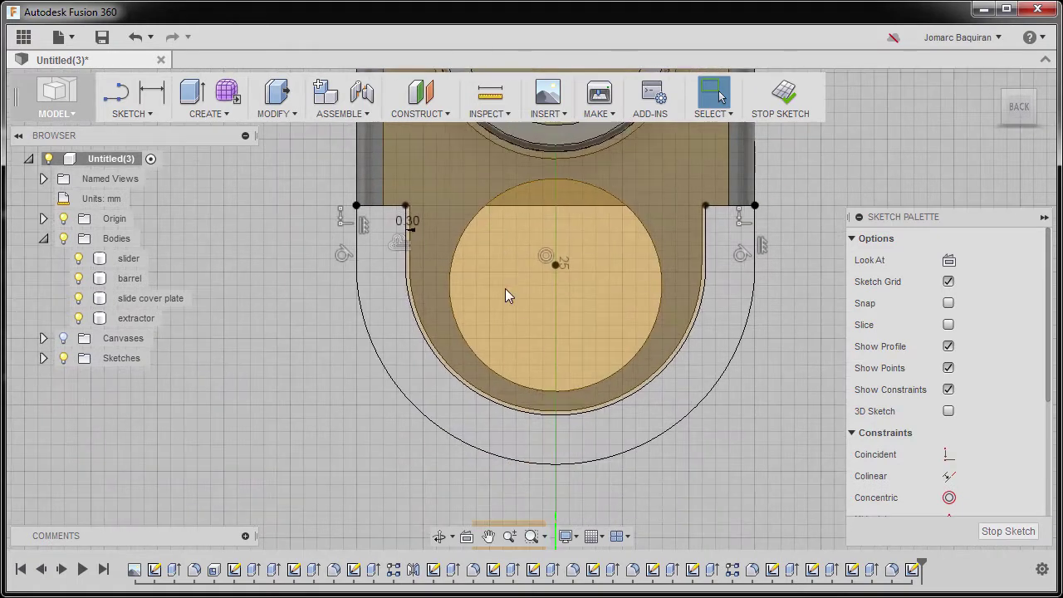
click(546, 256)
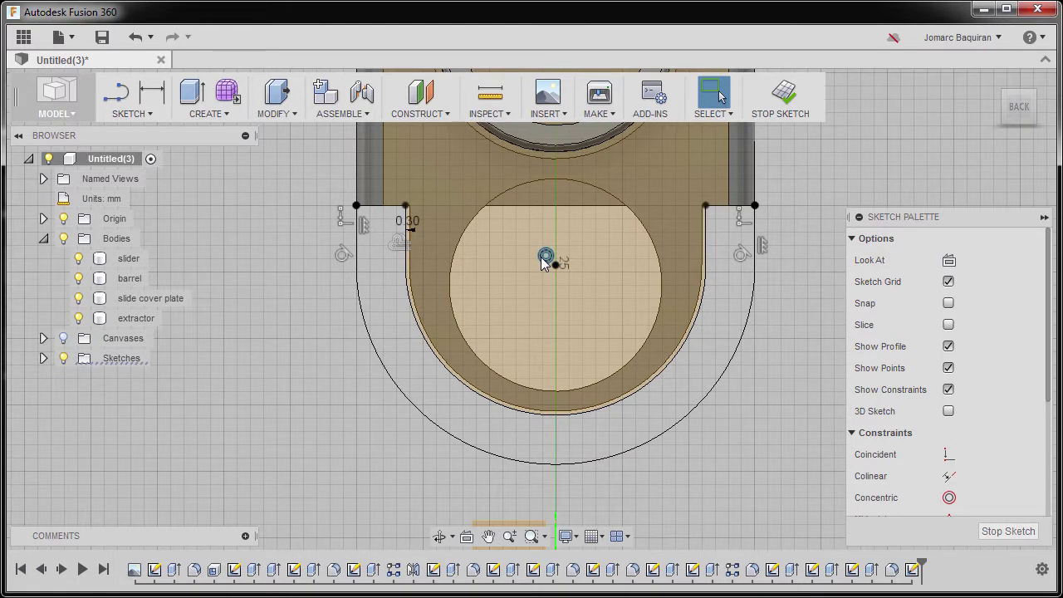
key(Delete)
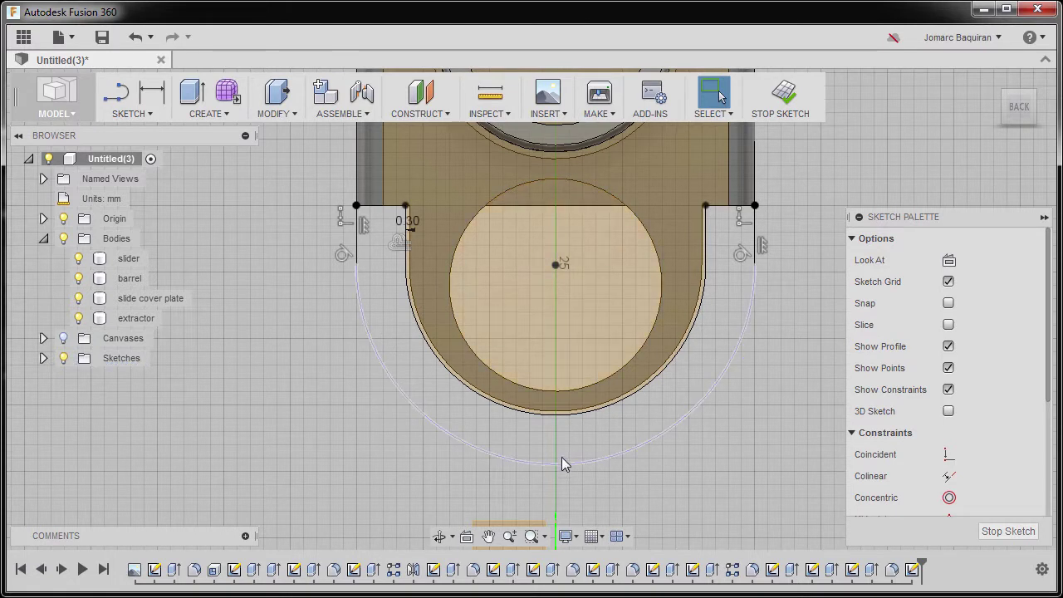
Move the outer arc upward so it lies closer to the bottom of the offset arc.
drag(561, 457, 561, 440)
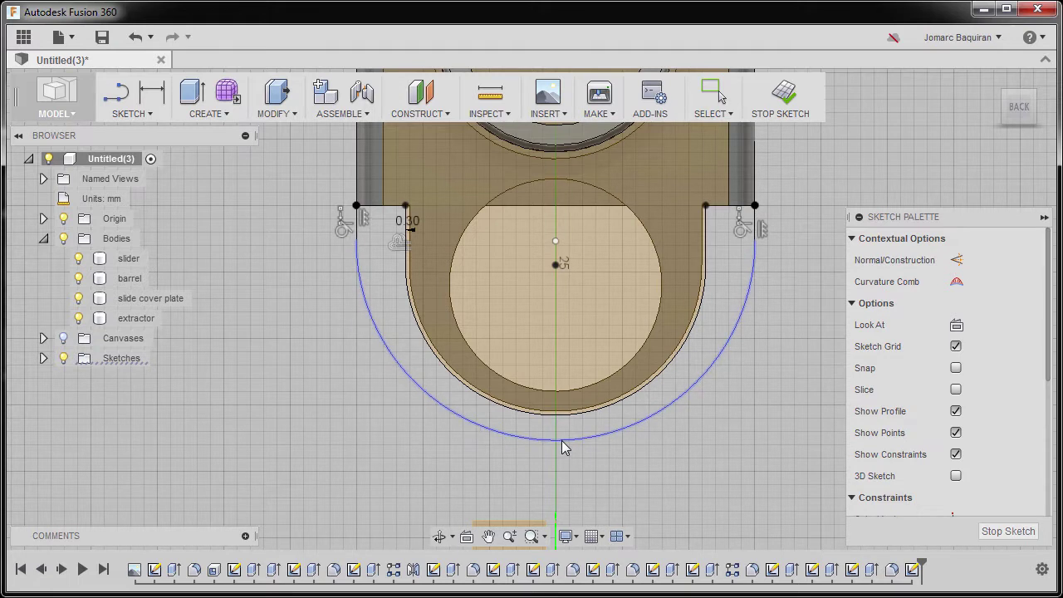
scroll(526, 307, down, 2)
scroll(525, 307, up, 1)
middle_drag(529, 280, 517, 239)
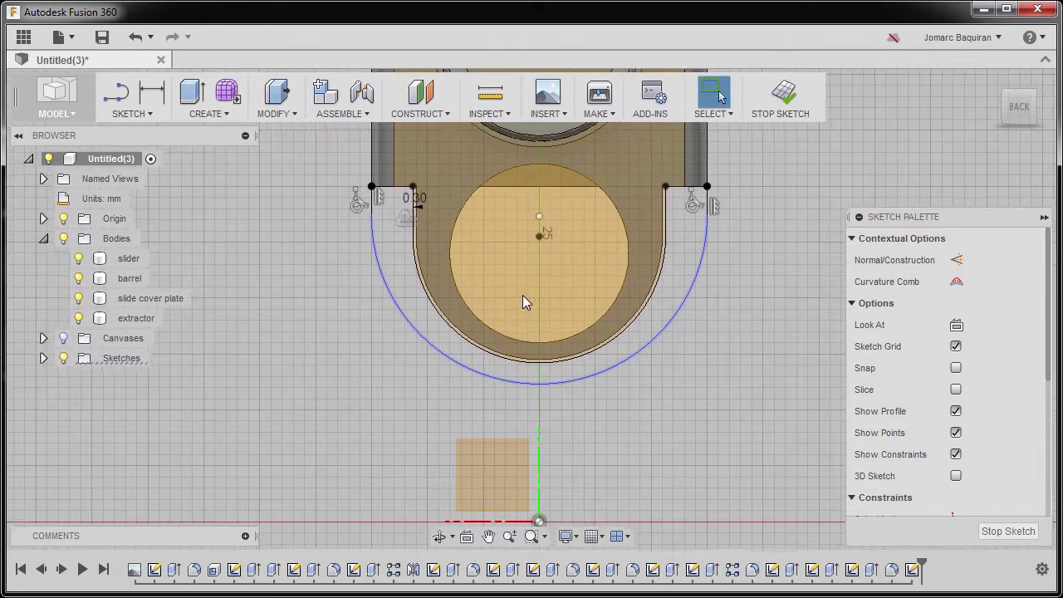
key(Escape)
Dimension the vertical distance between the outer arc's center point and the origin to 27 mm.
key(d)
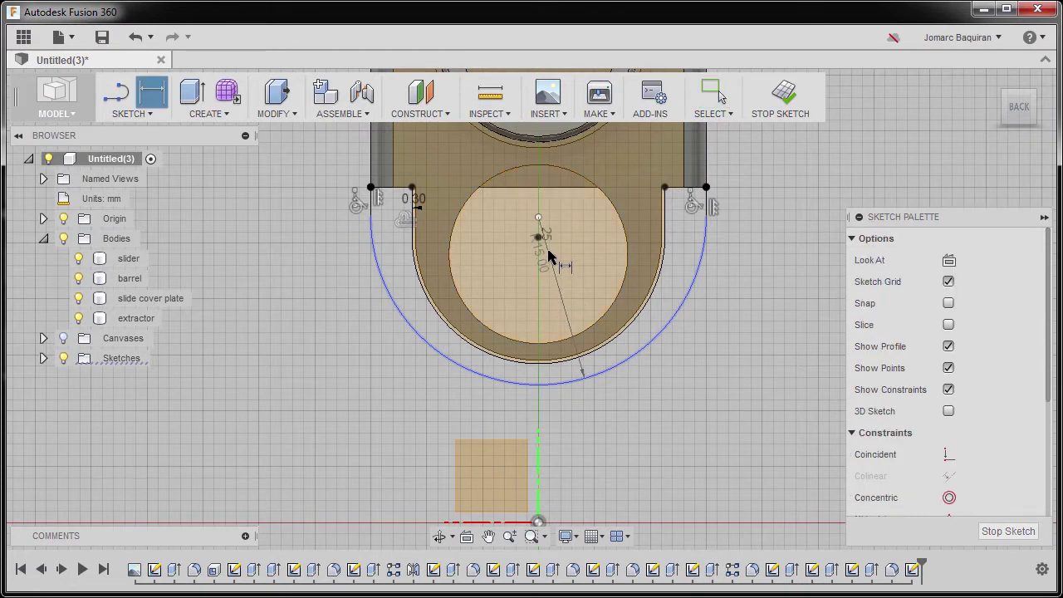
key(Escape)
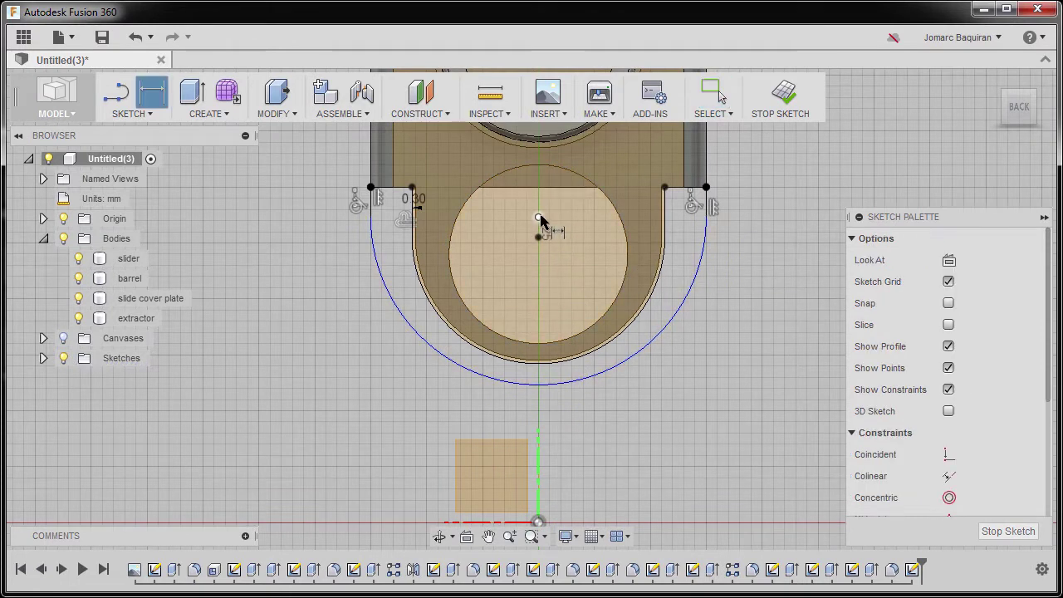
key(d)
click(538, 217)
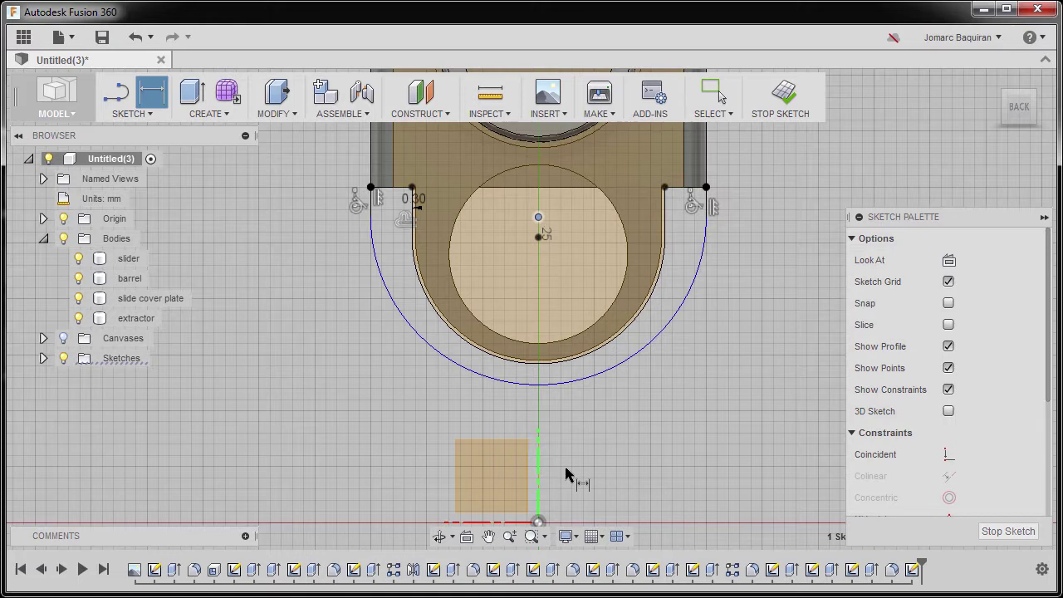
middle_drag(539, 480, 538, 423)
click(537, 465)
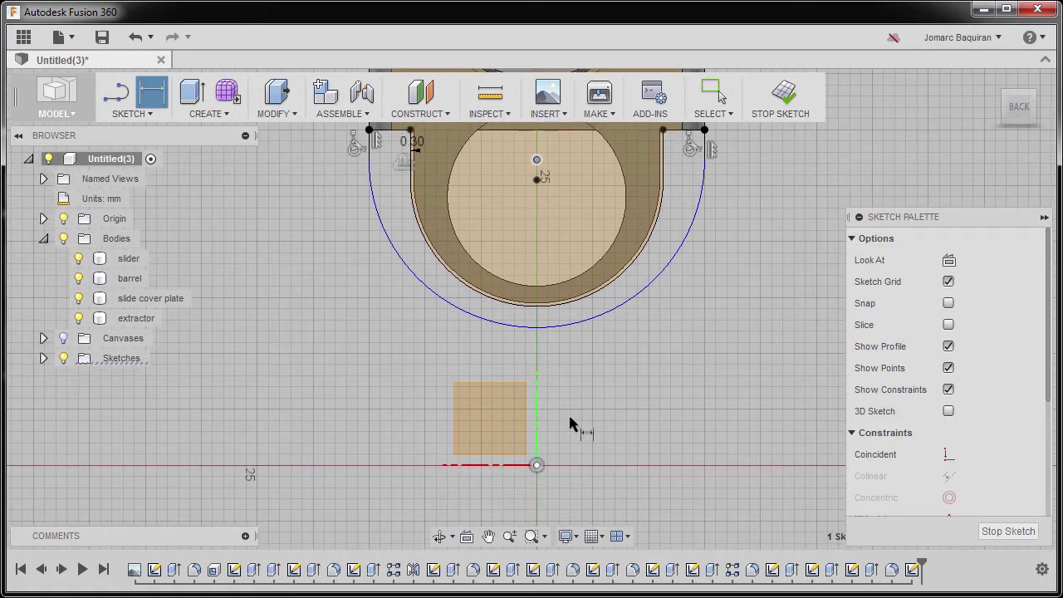
scroll(572, 427, down, 2)
click(713, 362)
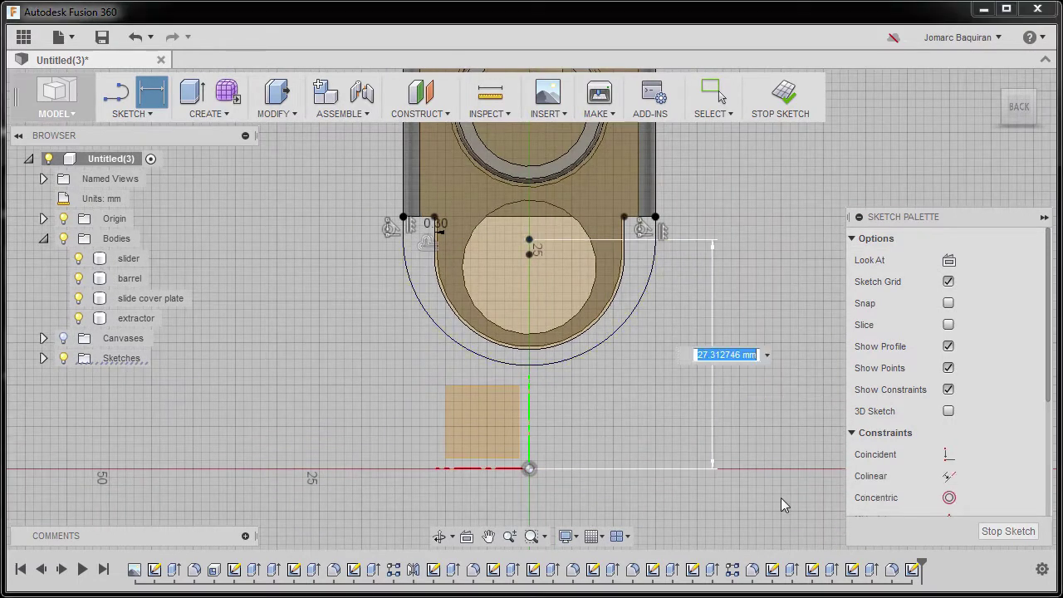
text(27)
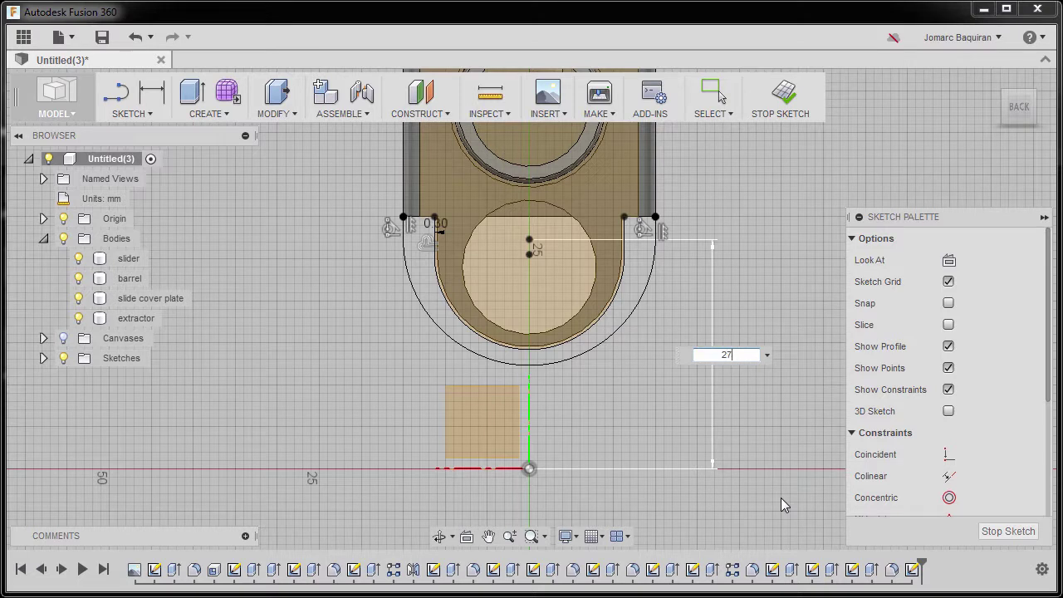
key(Return)
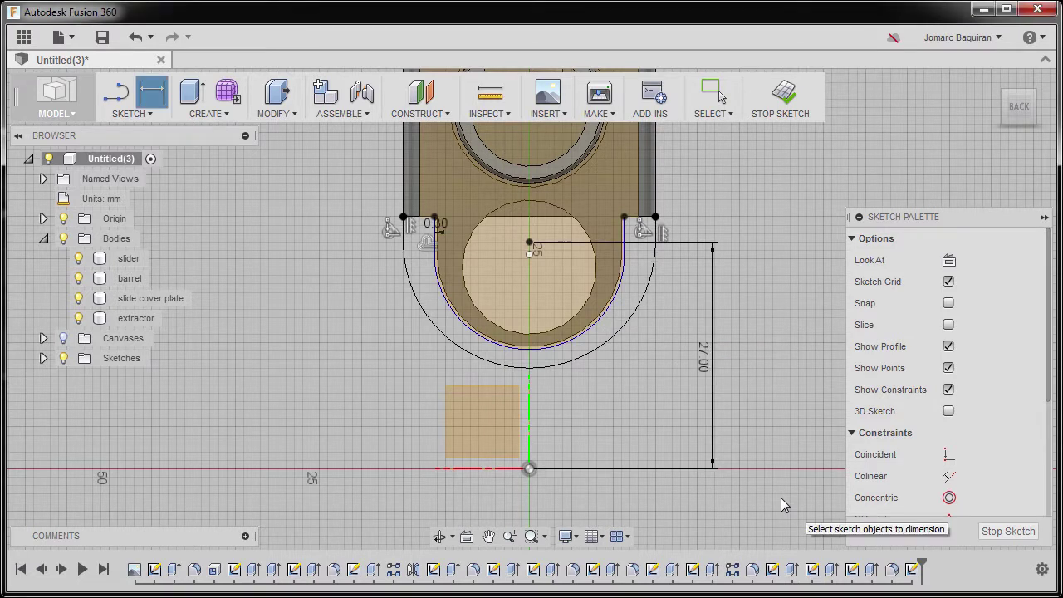
Close the outer U-shaped profile with a straight line between its two upper endpoints.
scroll(531, 249, up, 1)
scroll(530, 249, up, 3)
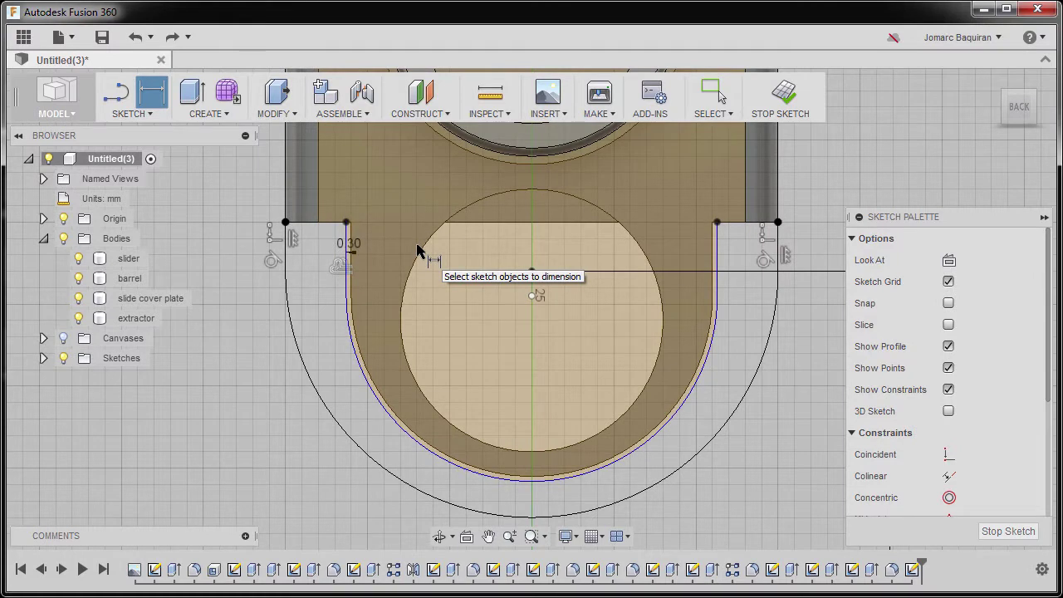
key(l)
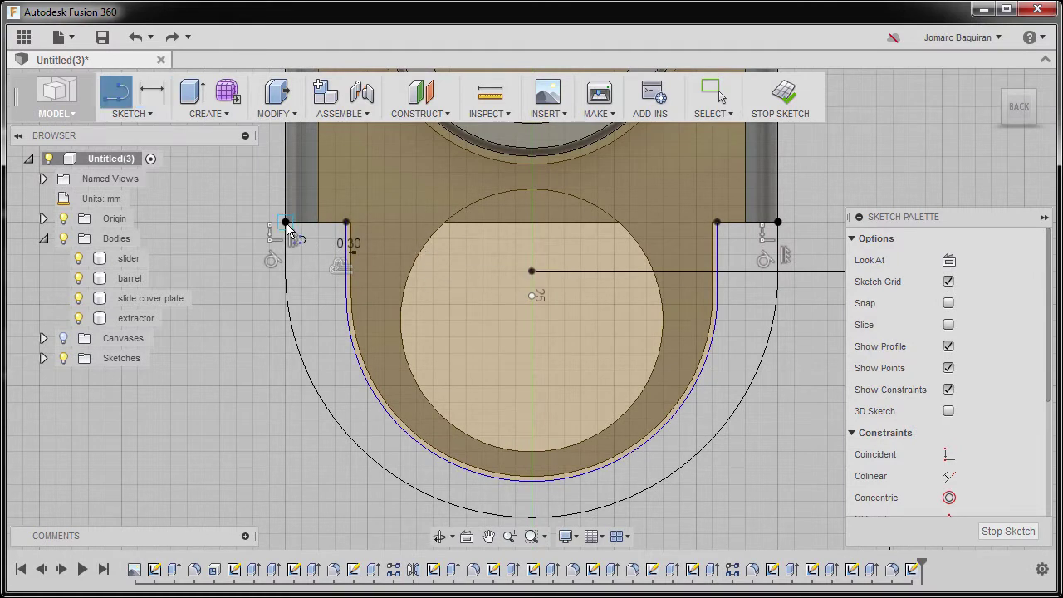
click(285, 222)
click(777, 222)
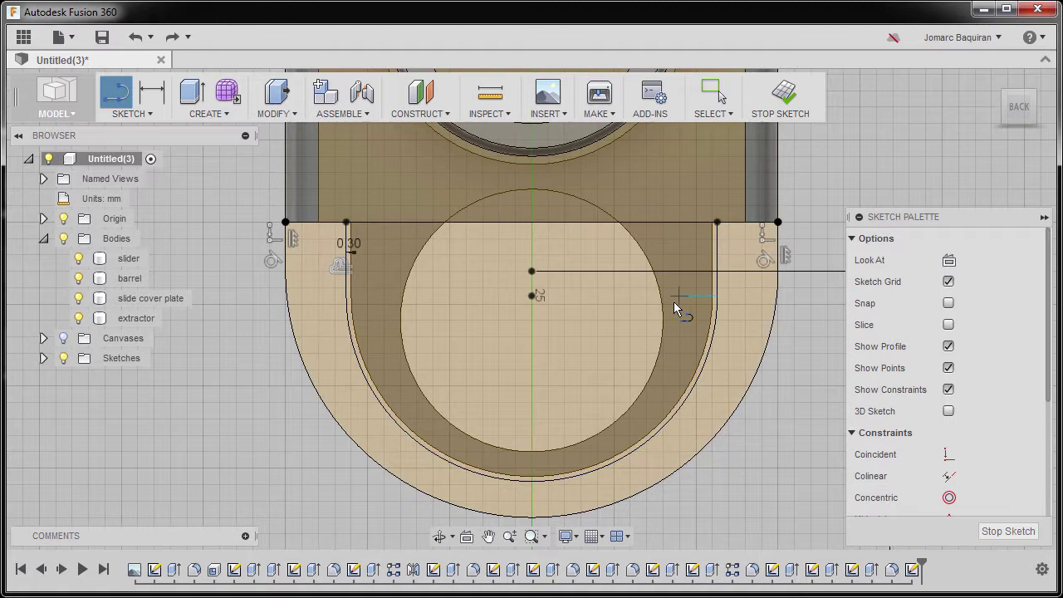
scroll(468, 257, down, 1)
key(Escape)
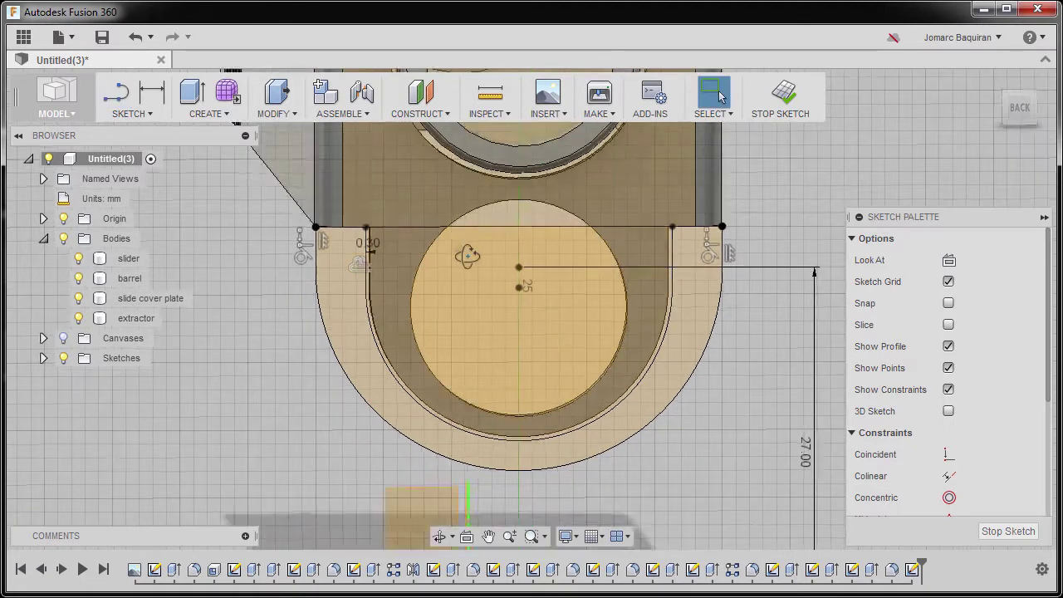
Start an extrusion with the outer U-shaped band, the lower ring face and the thin gap between them as profiles.
mouse_move(468, 256)
shift+middle_down()
mouse_move(534, 257)
mouse_move(503, 277)
mouse_move(472, 254)
mouse_move(504, 283)
mouse_move(590, 286)
shift+middle_up()
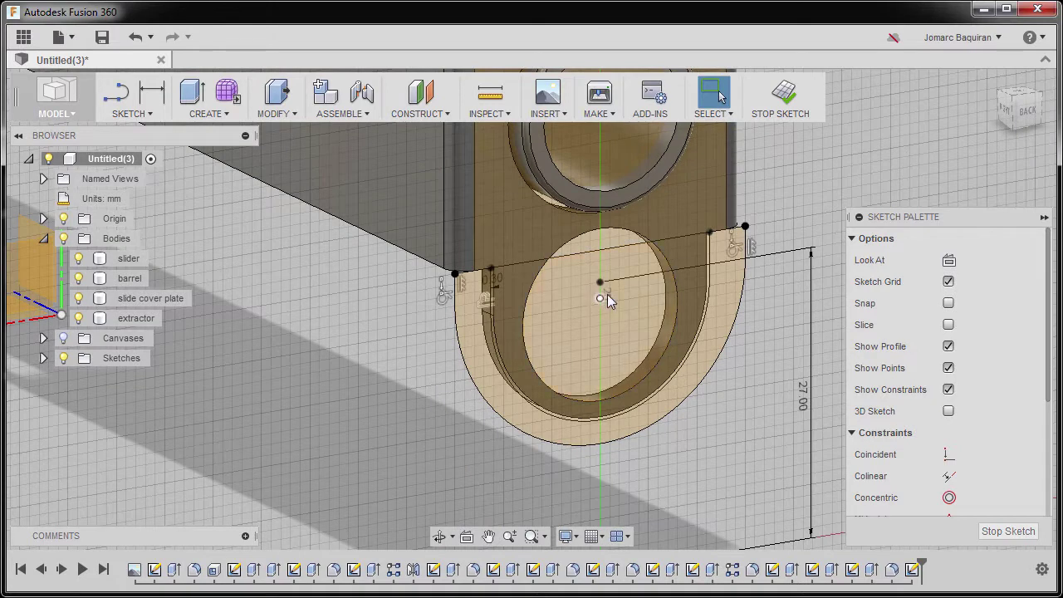
key(e)
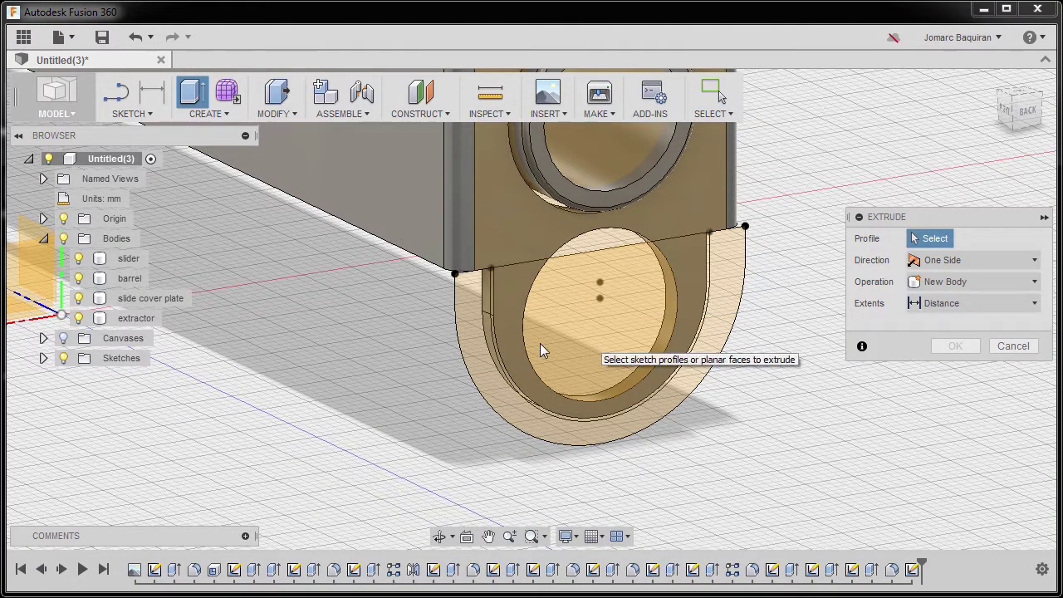
click(474, 318)
click(505, 302)
scroll(505, 302, up, 3)
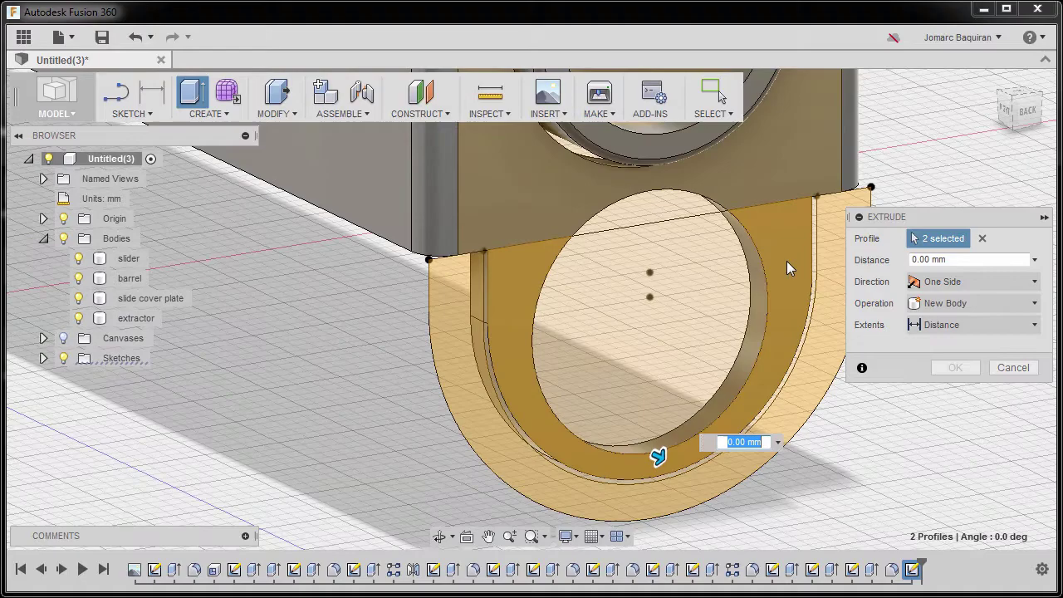
scroll(700, 271, up, 3)
click(530, 315)
scroll(530, 317, down, 2)
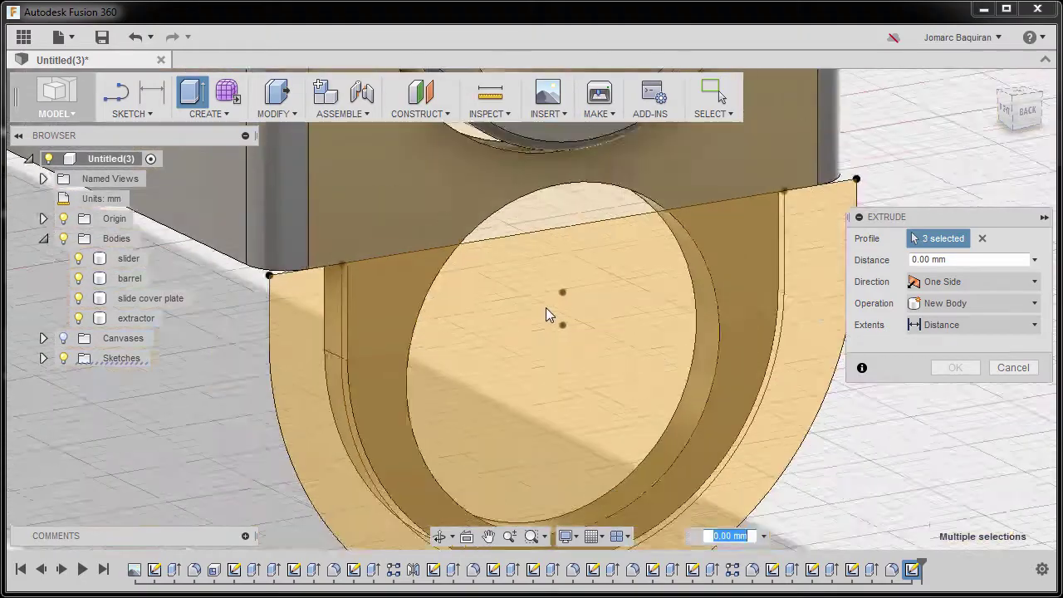
scroll(546, 314, down, 3)
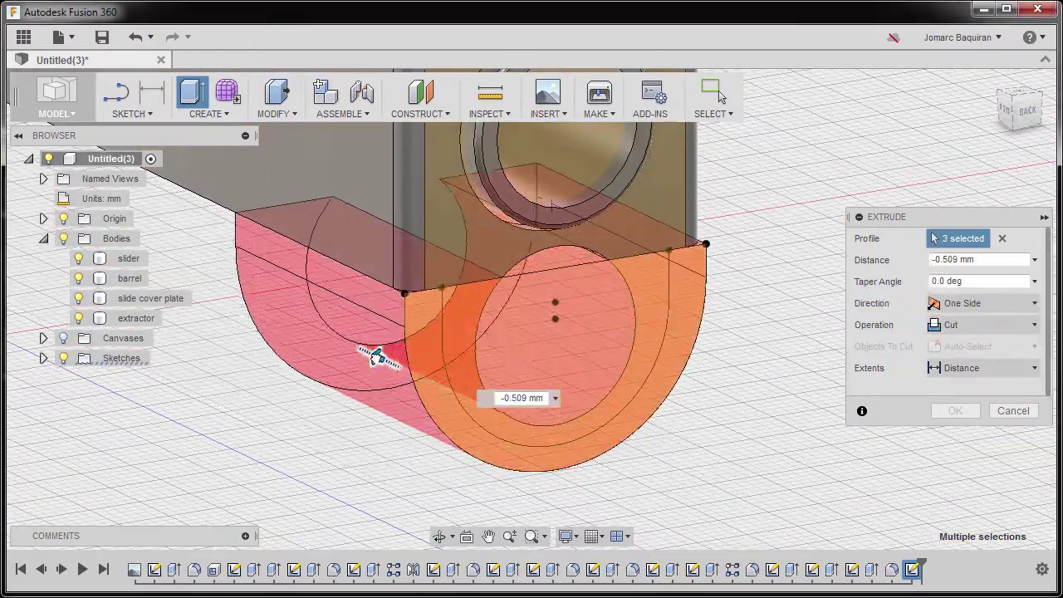
Extend the extrusion about 32.88 mm back under the slider and set its operation to New Body.
drag(376, 357, 357, 345)
scroll(363, 350, down, 2)
shift+middle_drag(389, 363, 528, 381)
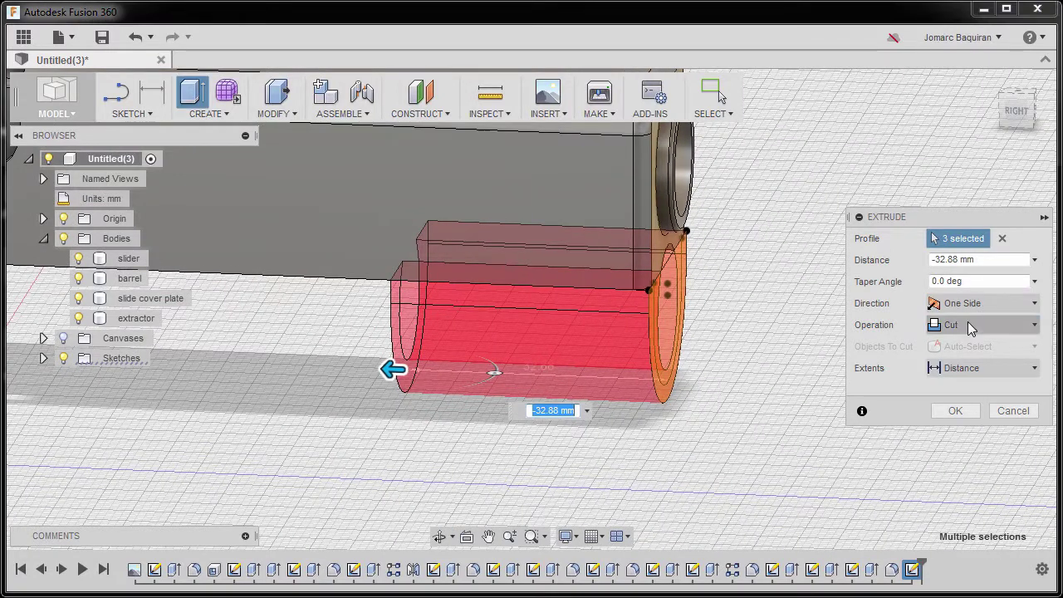
click(971, 326)
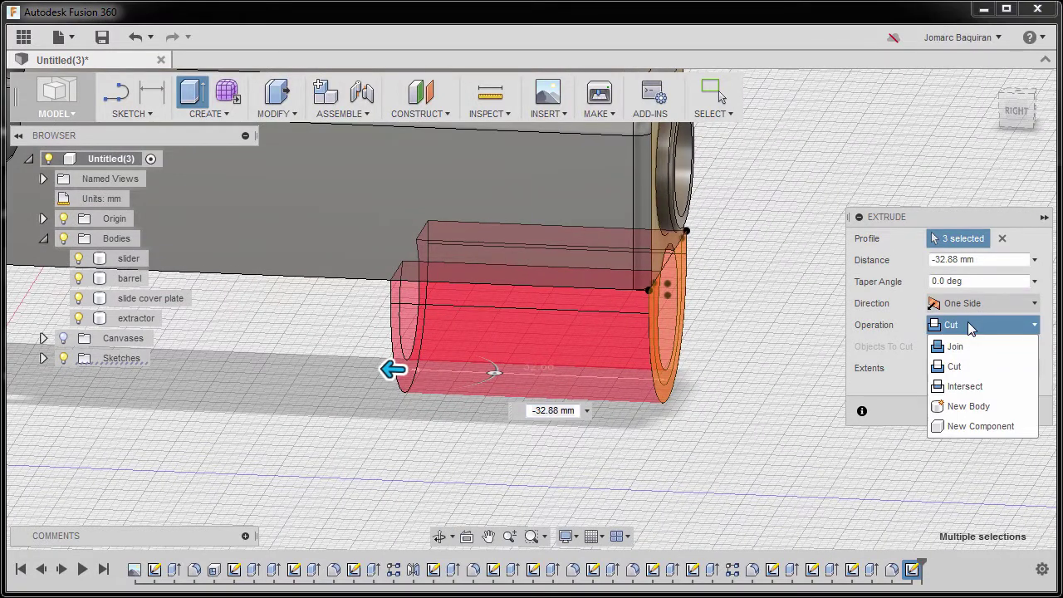
click(968, 406)
Add the circular opening to the extrusion profiles and lengthen the extrusion backward to about 46.6 mm.
shift+middle_drag(969, 407, 525, 345)
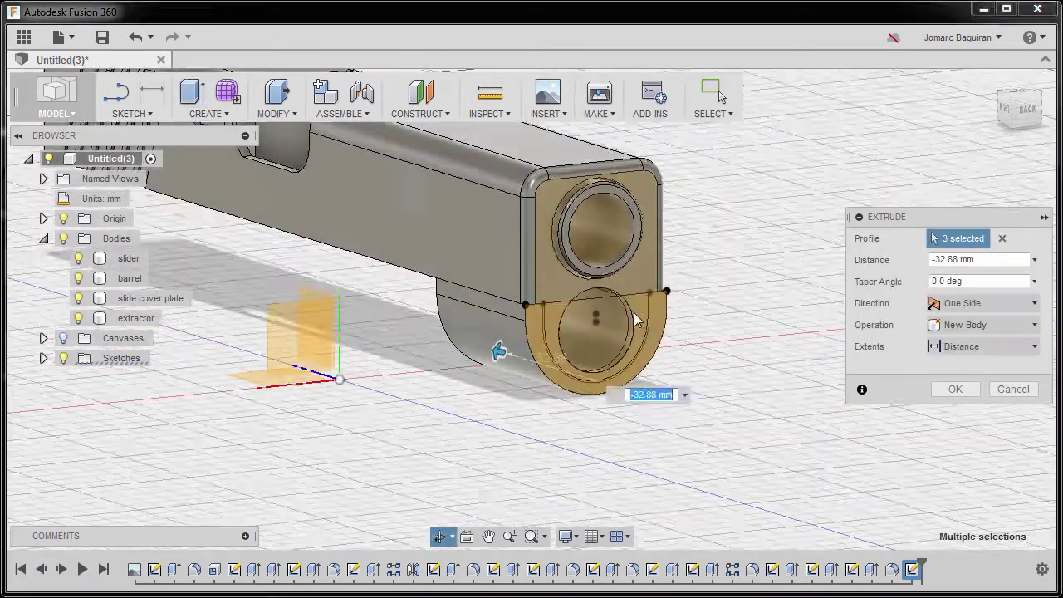
scroll(612, 326, up, 3)
mouse_move(591, 328)
shift+middle_down()
mouse_move(543, 304)
mouse_move(572, 322)
shift+middle_up()
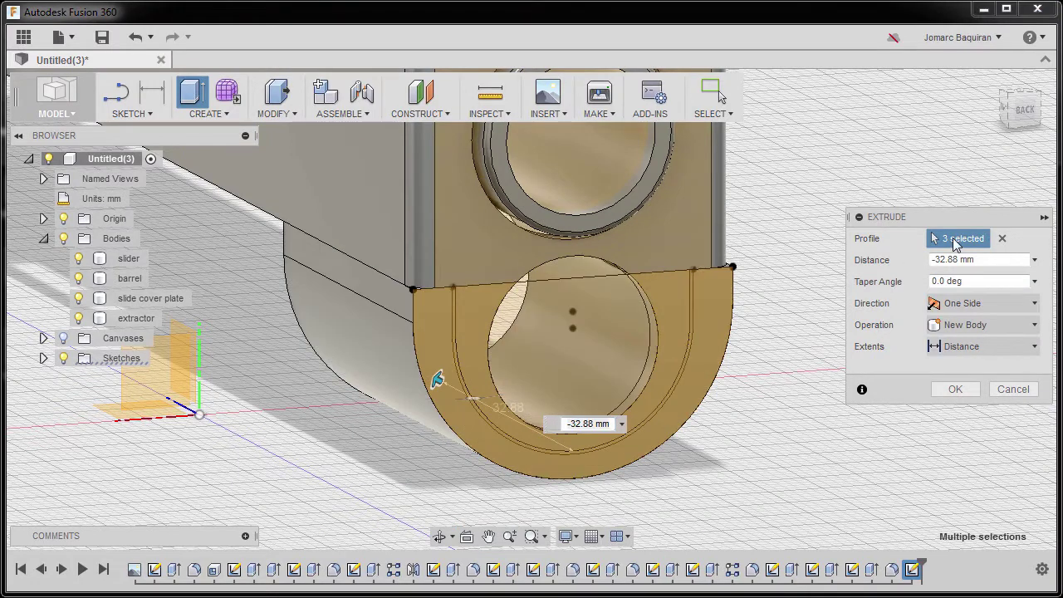
click(530, 332)
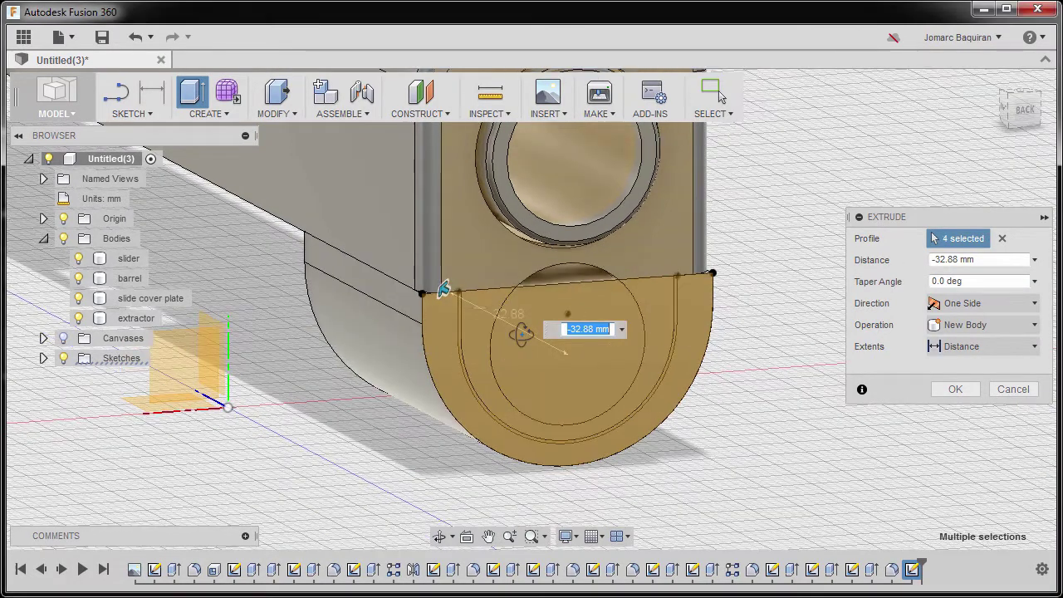
shift+middle_drag(530, 332, 672, 318)
scroll(233, 371, down, 1)
middle_drag(511, 351, 794, 337)
shift+middle_drag(565, 354, 460, 365)
drag(467, 347, 357, 347)
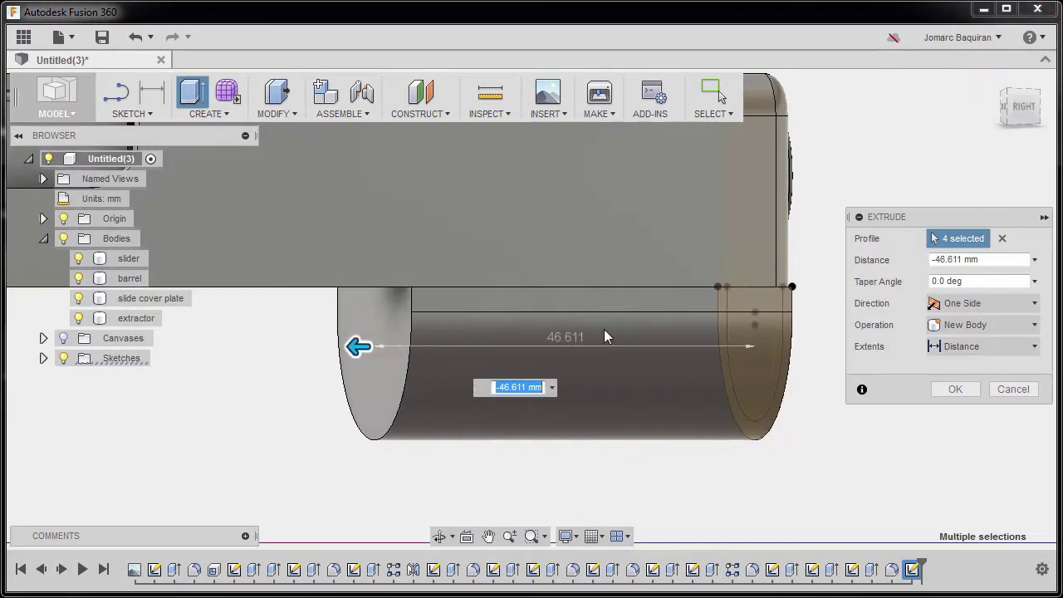
scroll(563, 344, down, 3)
middle_drag(563, 343, 694, 339)
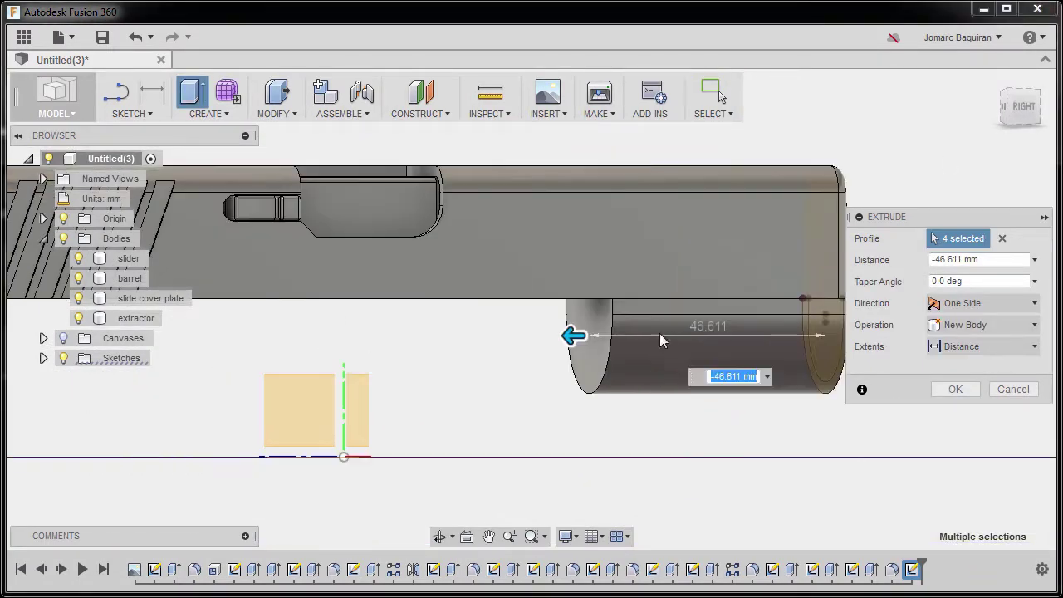
Show the reference canvas in the right side view, set the extrusion distance to -51 mm and create the body.
click(1022, 115)
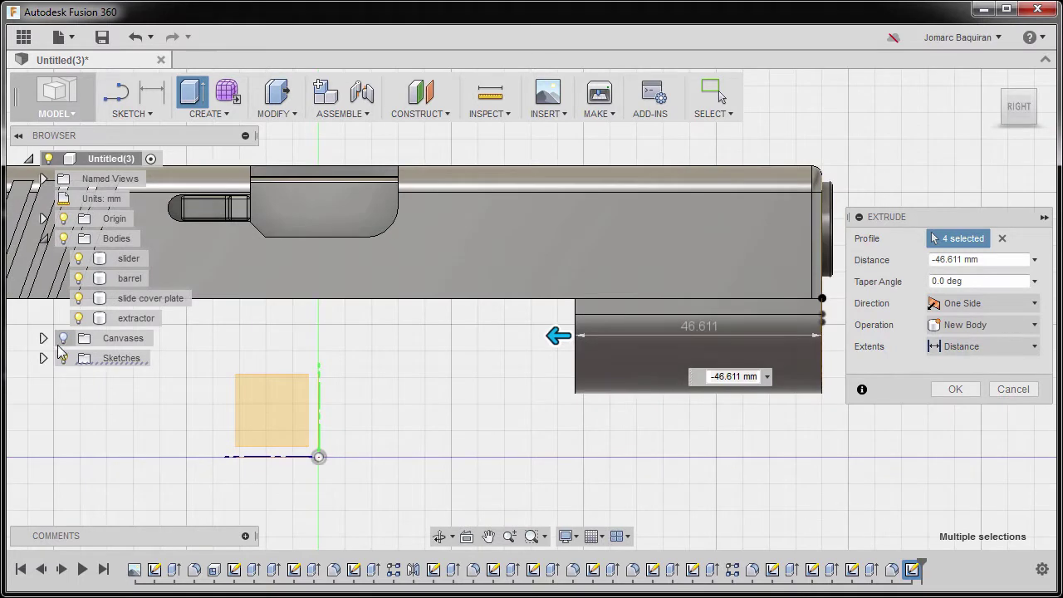
click(64, 345)
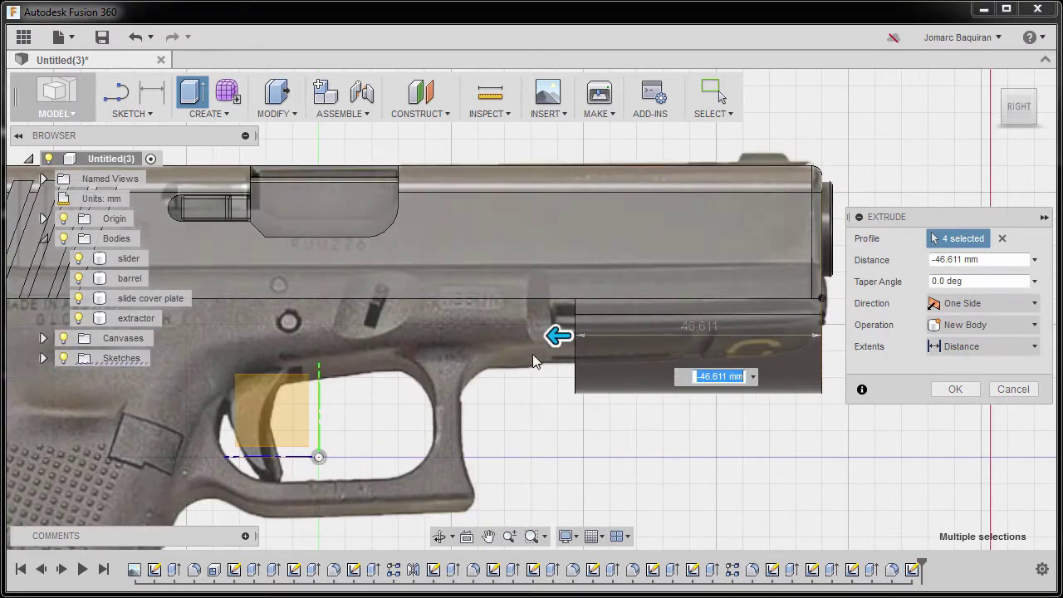
scroll(557, 336, up, 2)
drag(557, 336, 524, 337)
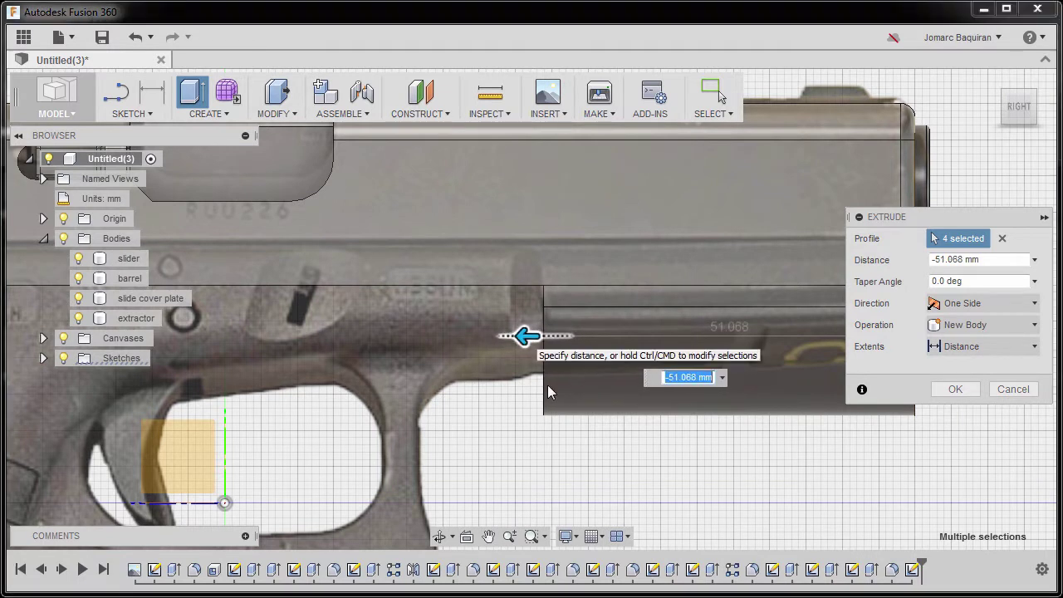
text(-51)
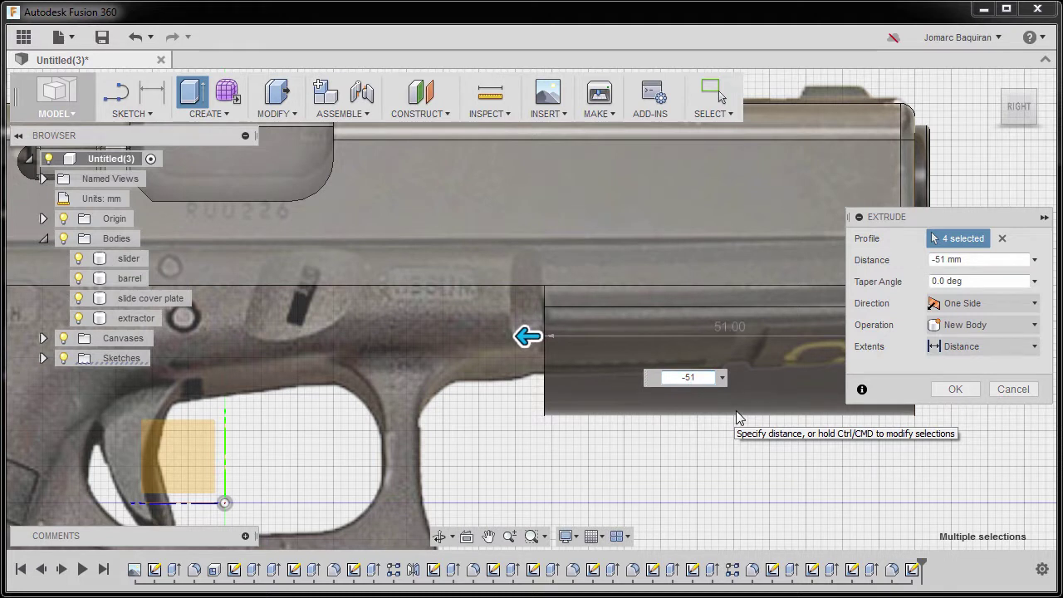
scroll(694, 420, down, 2)
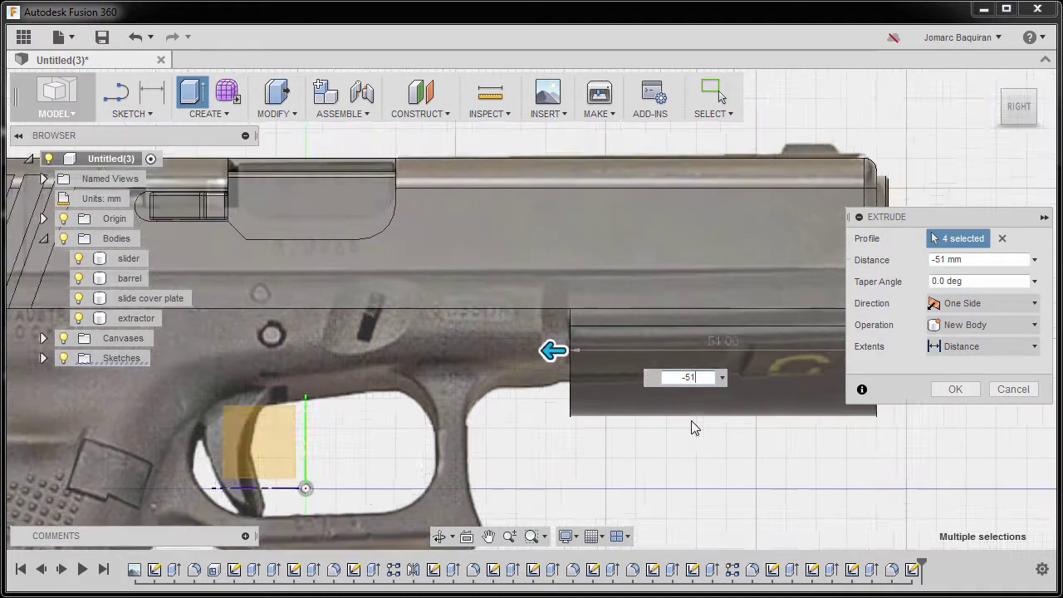
middle_drag(696, 426, 681, 382)
click(955, 390)
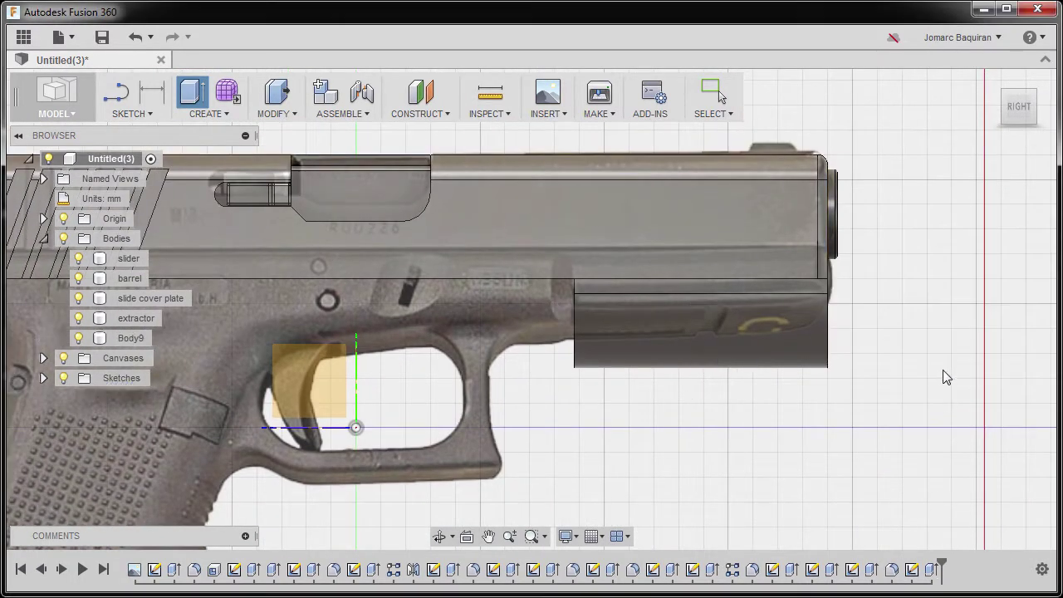
Edit the Image01 canvas, shifting it down with an X distance of about -5.4 mm to align the frame with the slider's lower edge.
scroll(841, 363, down, 1)
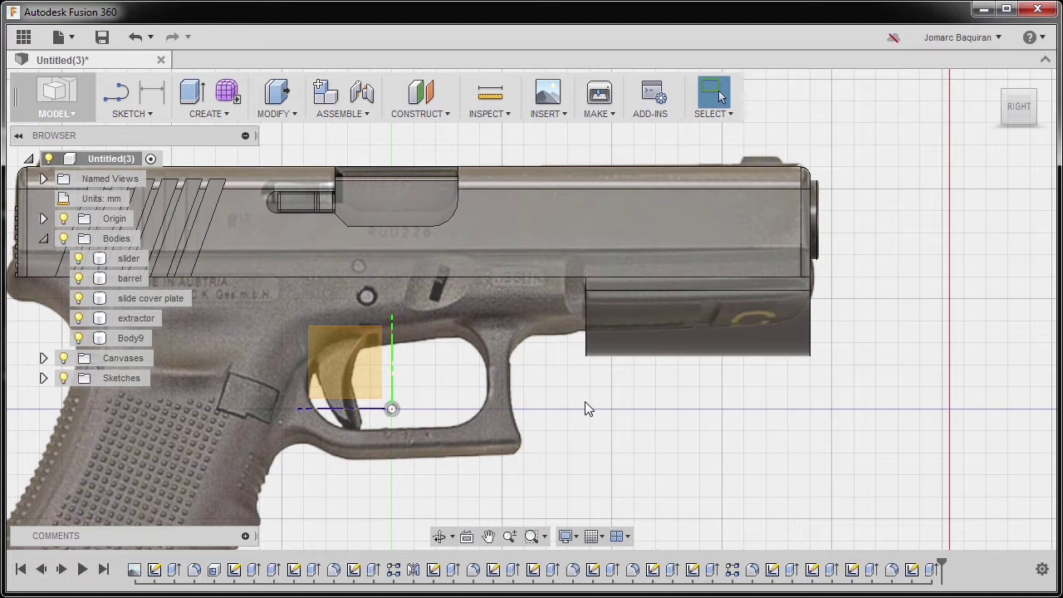
scroll(586, 402, down, 1)
middle_drag(586, 402, 634, 375)
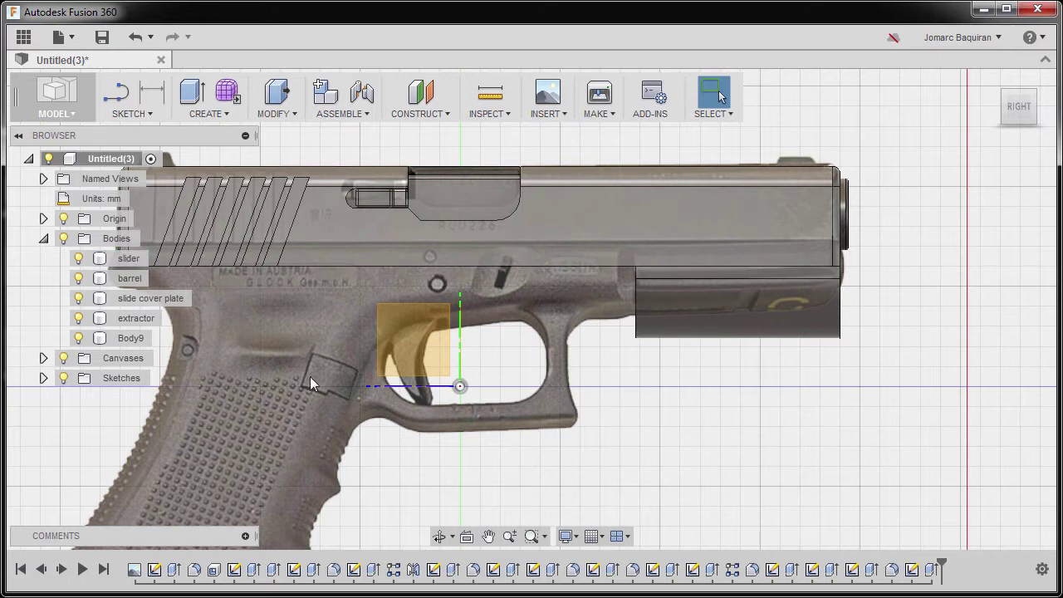
click(44, 358)
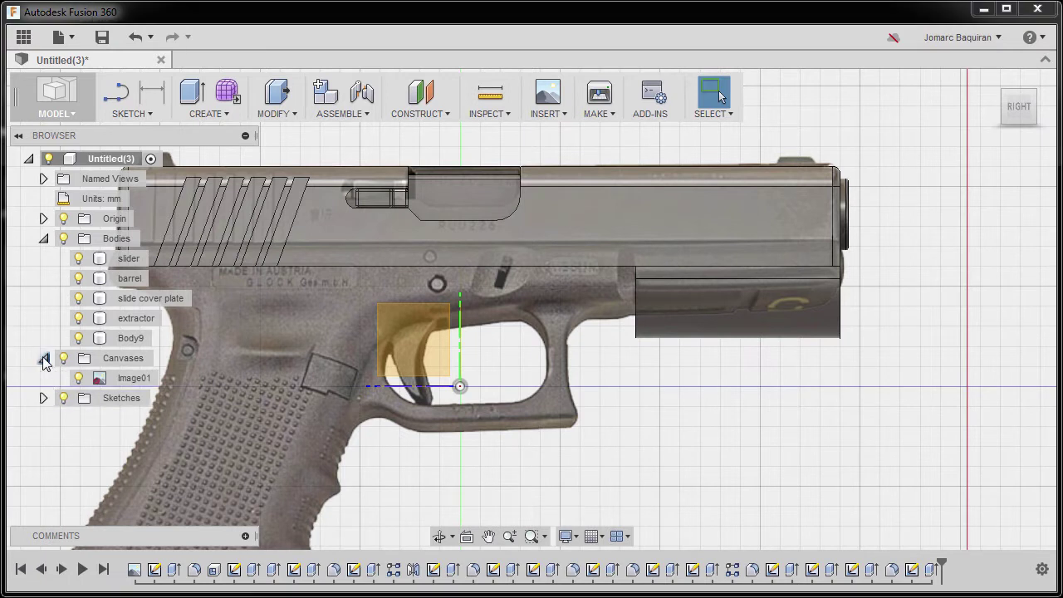
right_click(123, 379)
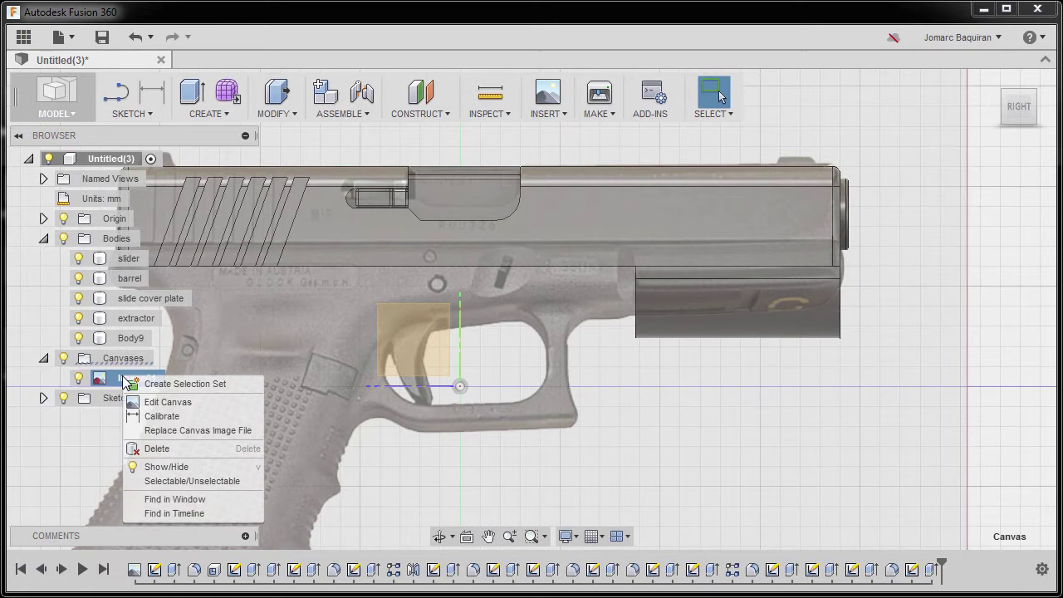
click(158, 402)
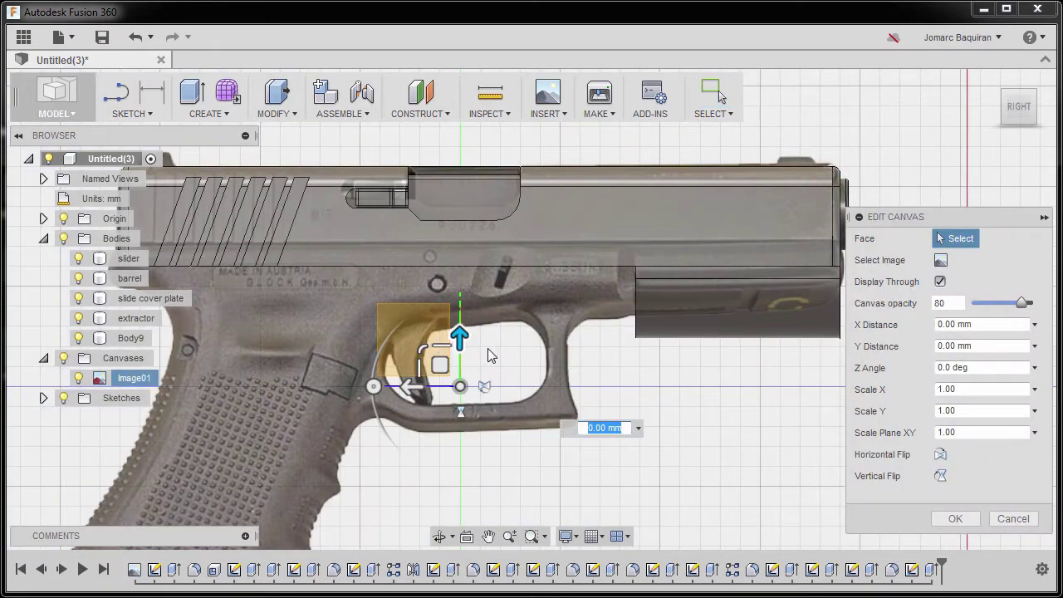
drag(459, 337, 460, 357)
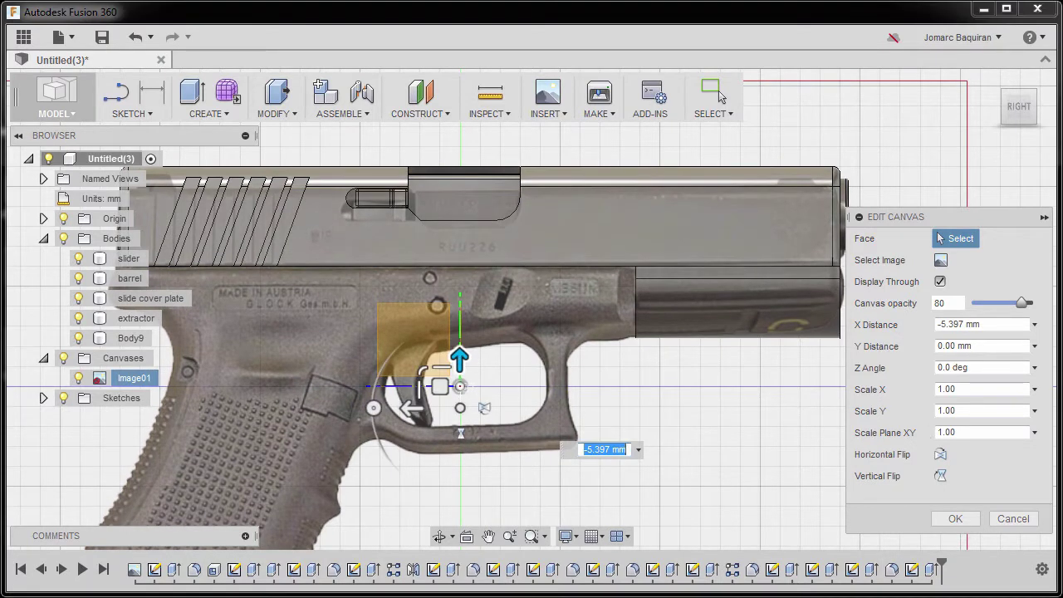
click(955, 518)
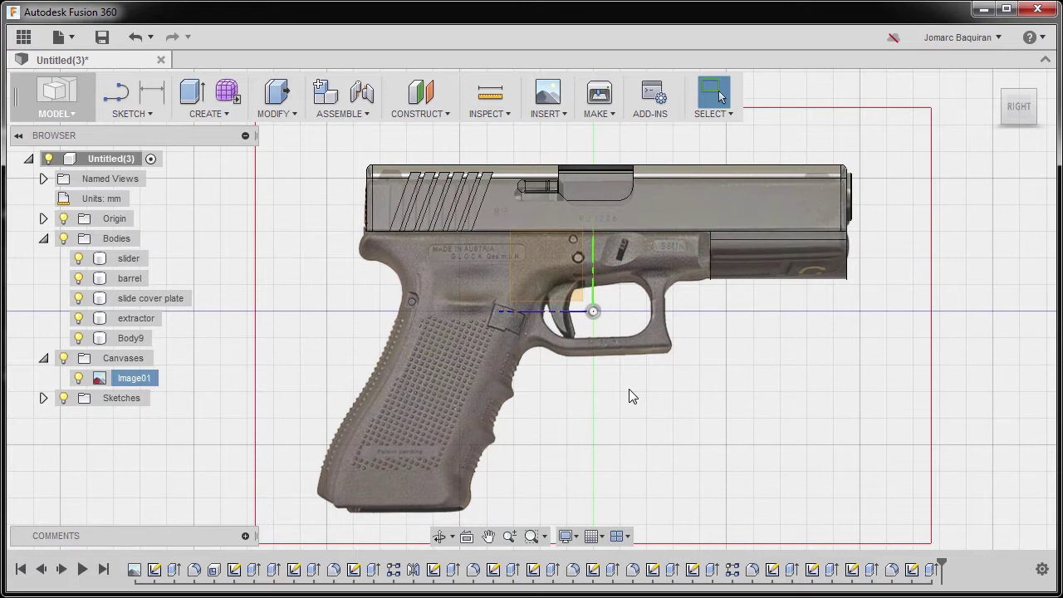
Create a form in the Sculpt environment and start a 2-Point box on the origin plane parallel to the reference image.
click(230, 97)
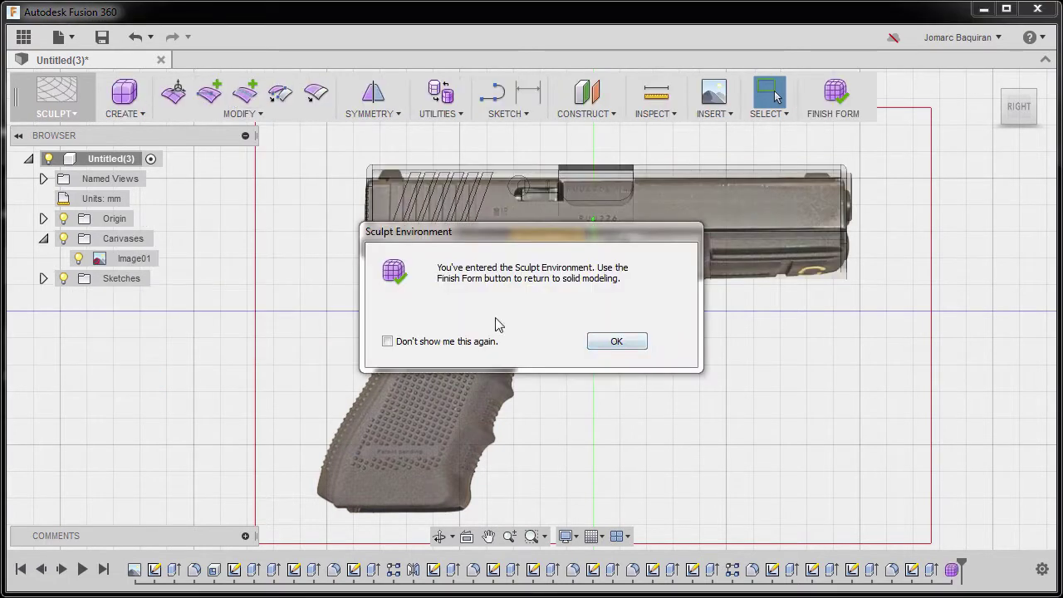
click(616, 341)
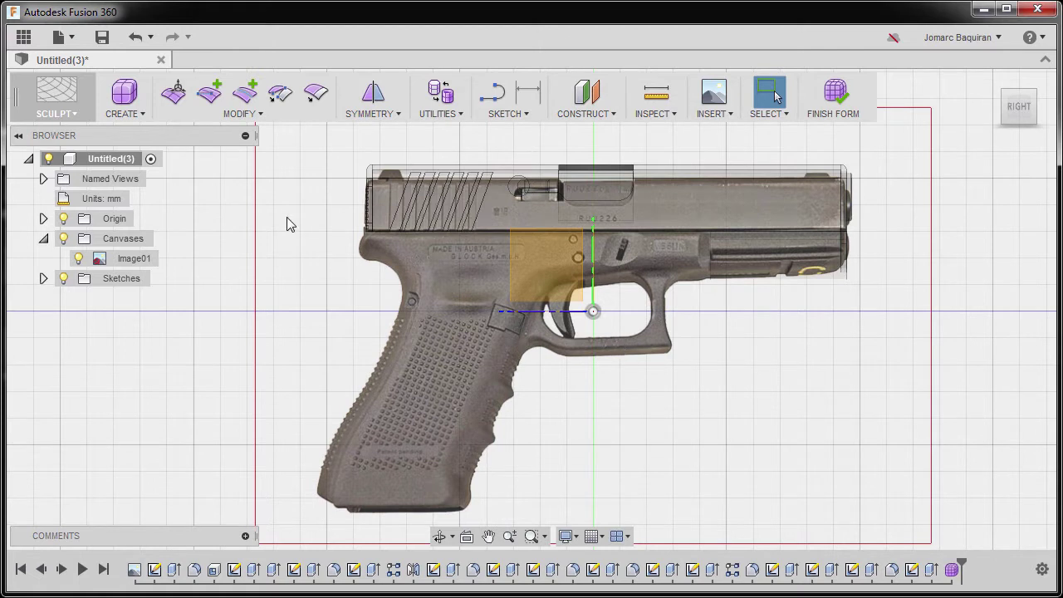
click(139, 119)
click(131, 135)
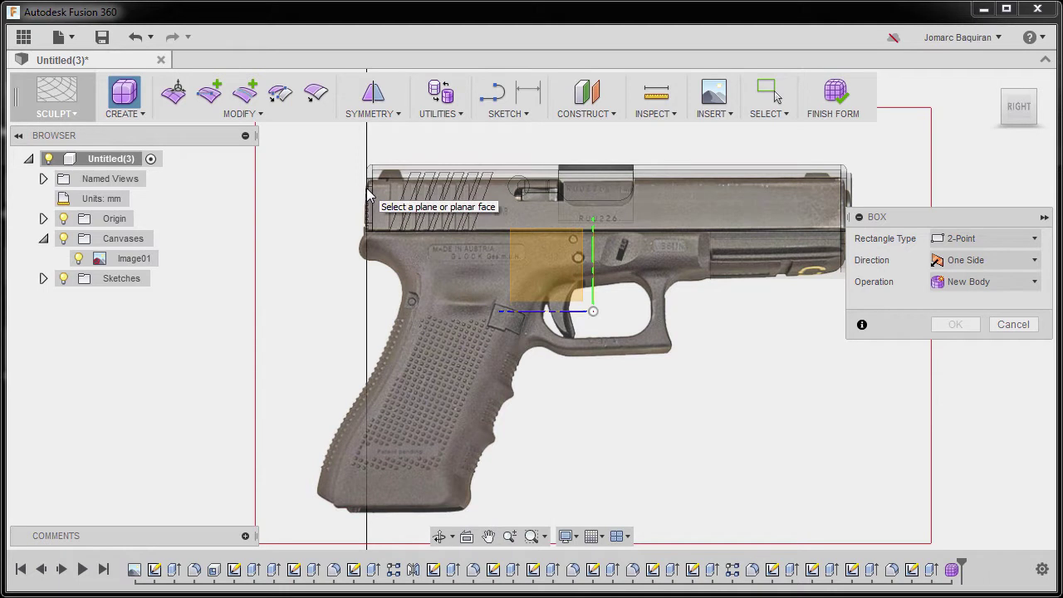
click(546, 287)
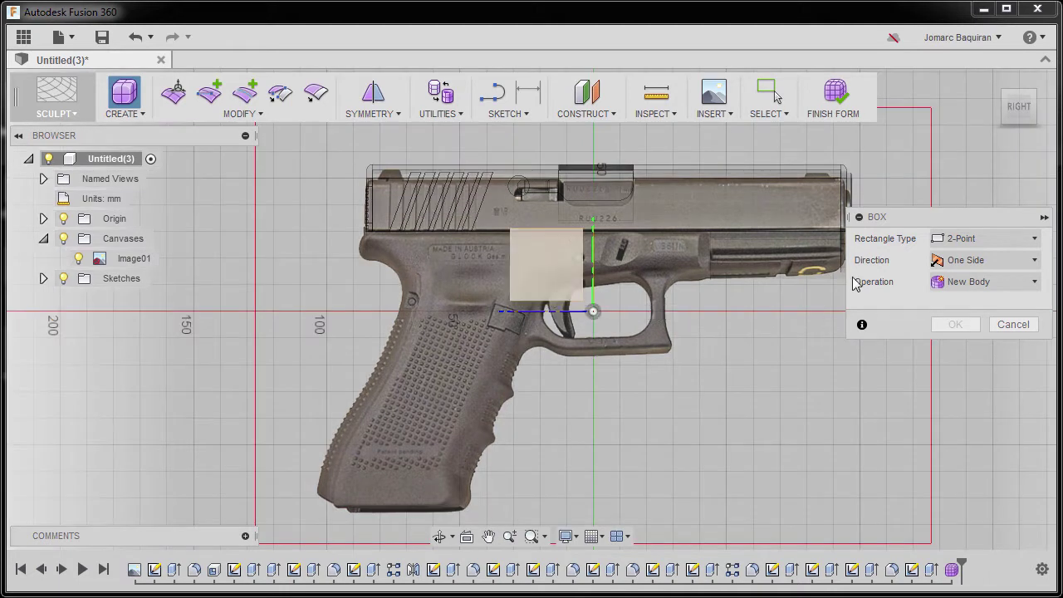
click(954, 241)
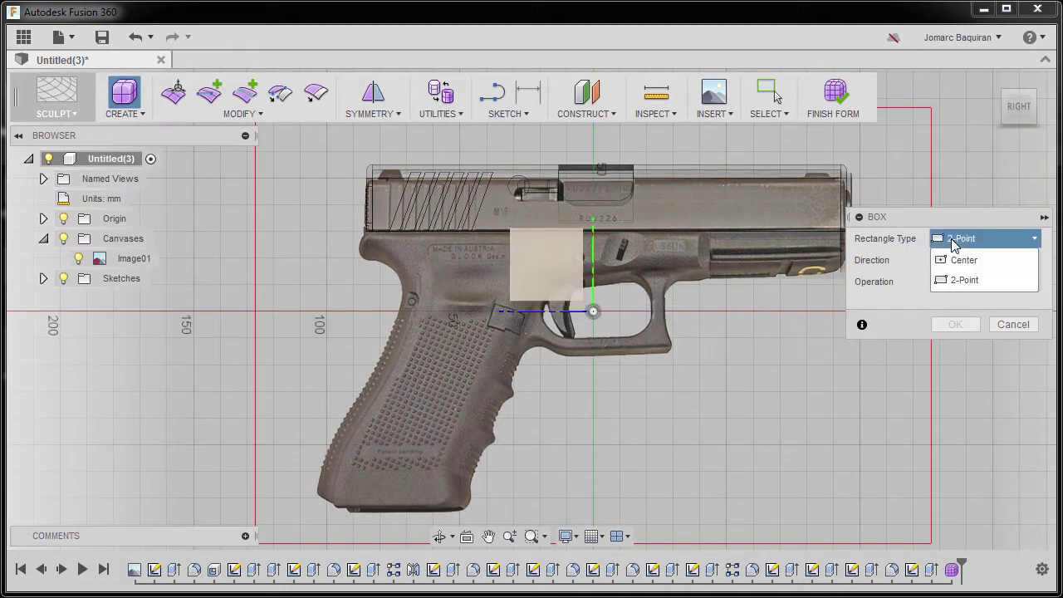
click(961, 281)
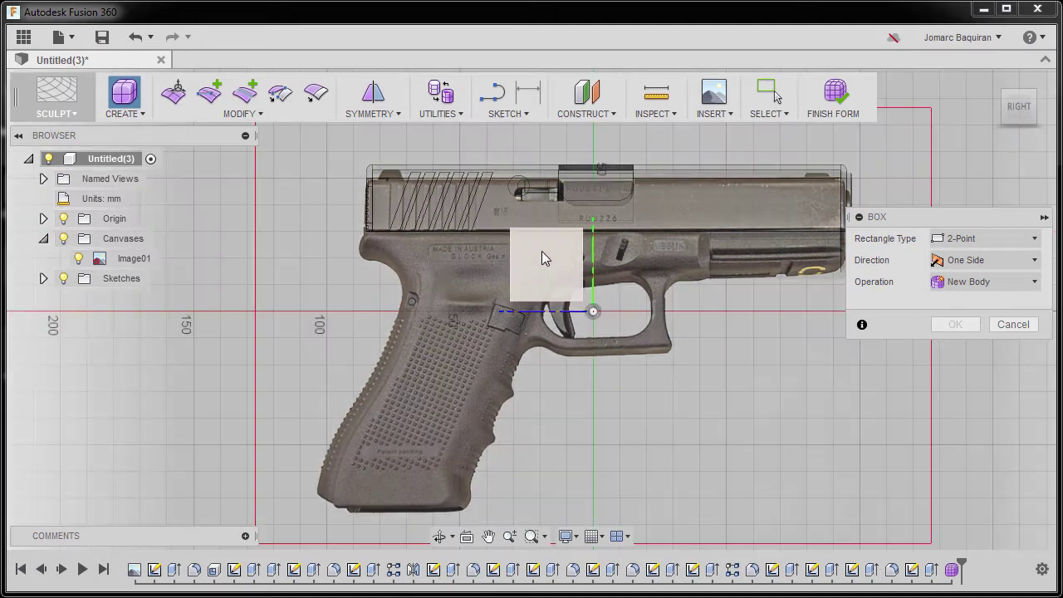
click(539, 259)
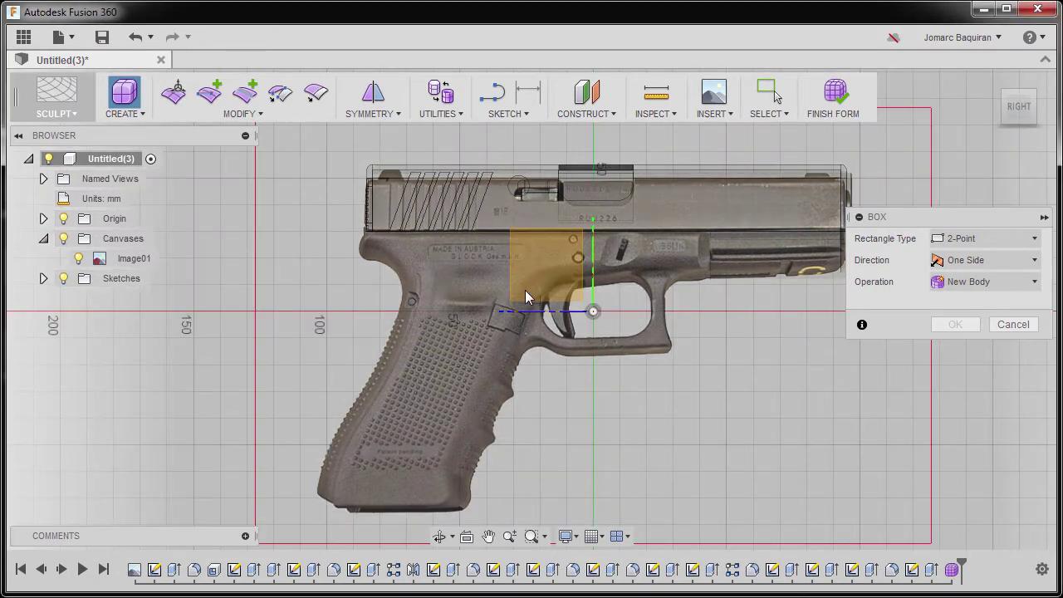
Draw the box's base rectangle, about 124.5 by 18.8 mm, from the slider's rear lower corner to the frame's lower edge ahead of the trigger guard.
scroll(407, 226, up, 2)
scroll(382, 224, up, 2)
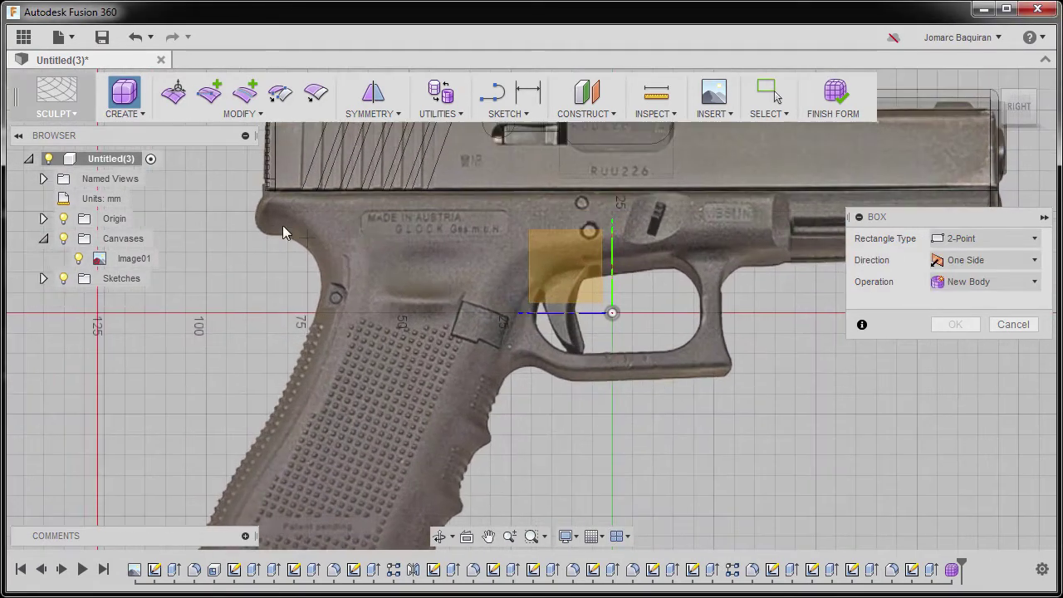
scroll(265, 197, up, 5)
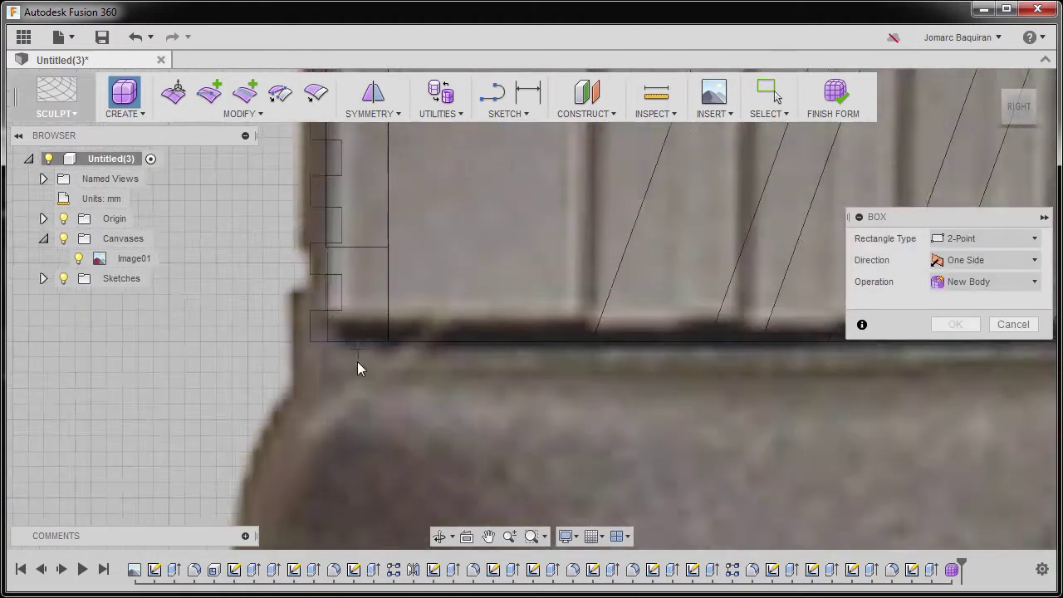
click(321, 339)
scroll(351, 353, down, 5)
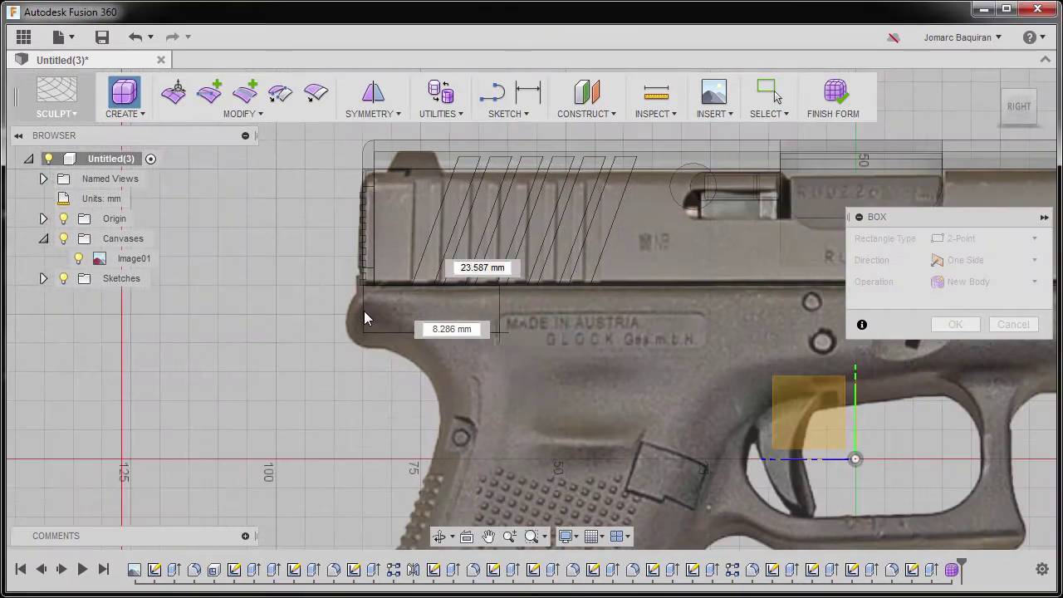
middle_drag(364, 318, 166, 286)
middle_drag(743, 380, 640, 361)
scroll(641, 360, down, 2)
scroll(702, 346, up, 5)
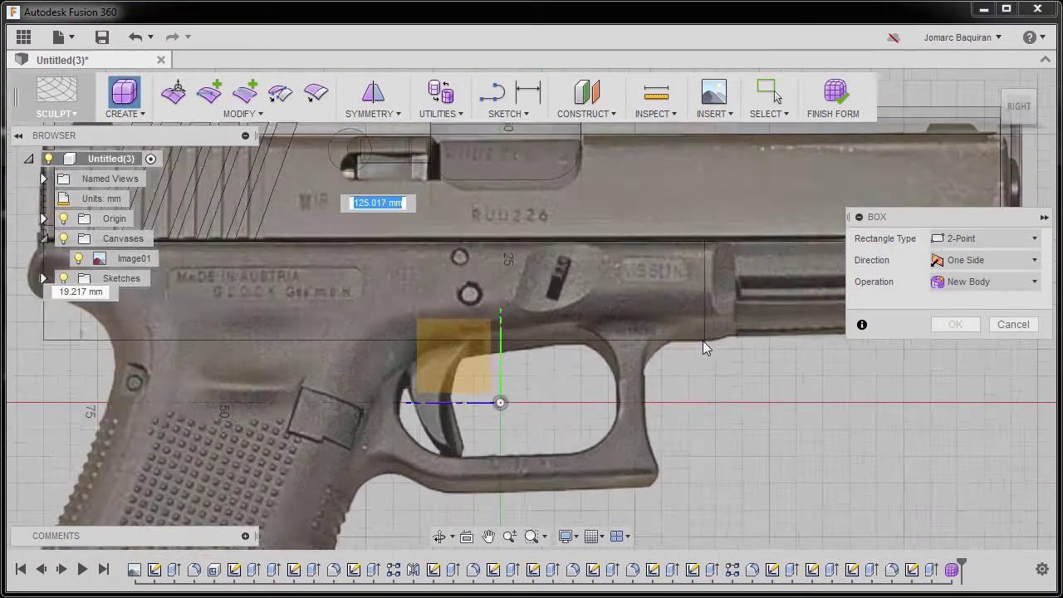
scroll(752, 332, up, 3)
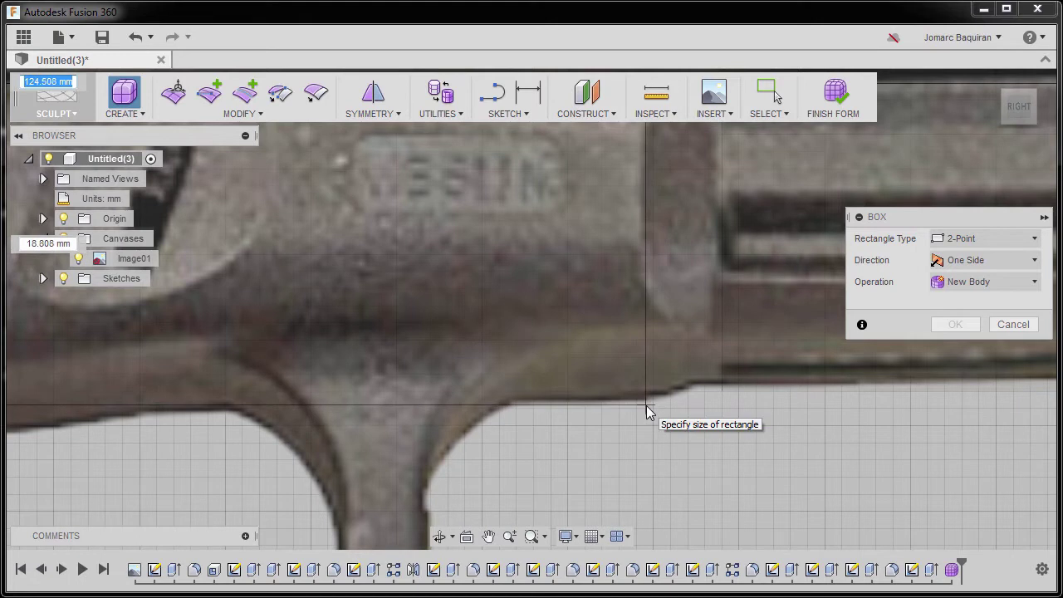
click(648, 412)
scroll(601, 377, down, 6)
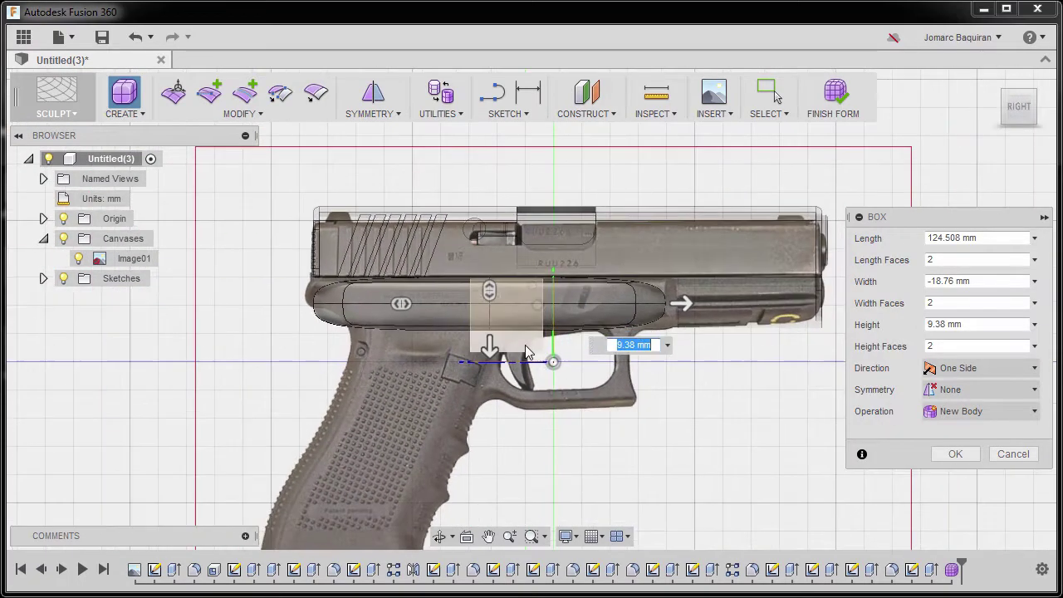
Set the form box's height to 30 mm + 3 mm and create it as a new body.
shift+middle_drag(452, 359, 627, 312)
scroll(501, 382, up, 3)
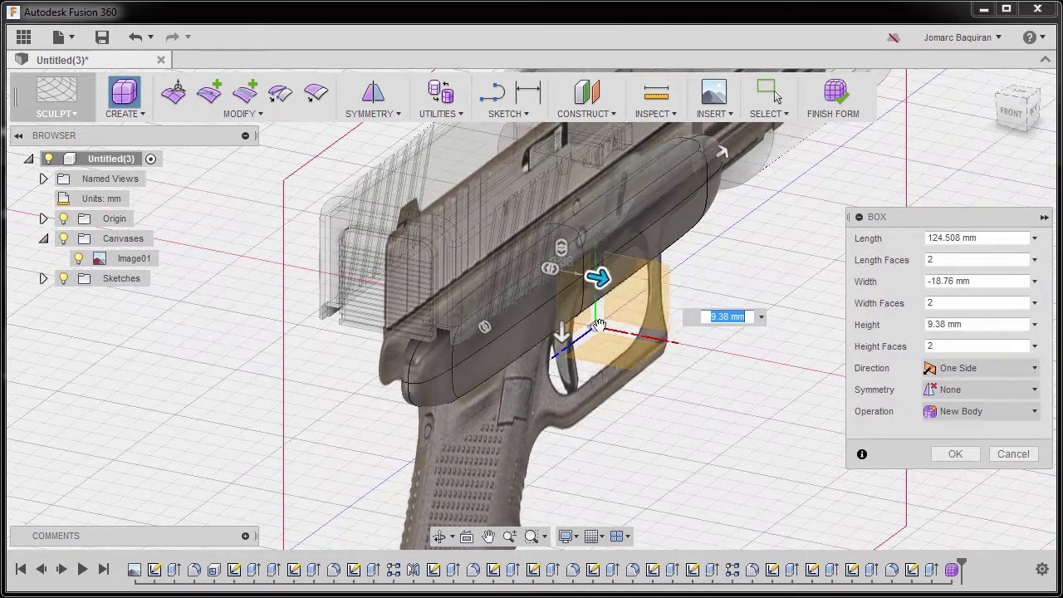
drag(600, 283, 648, 285)
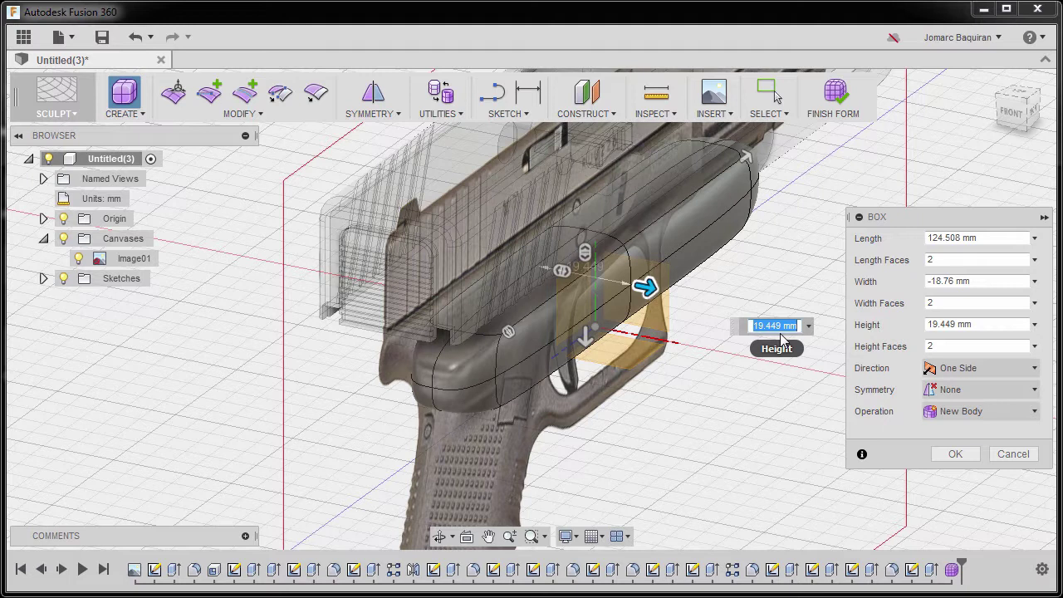
text(30)
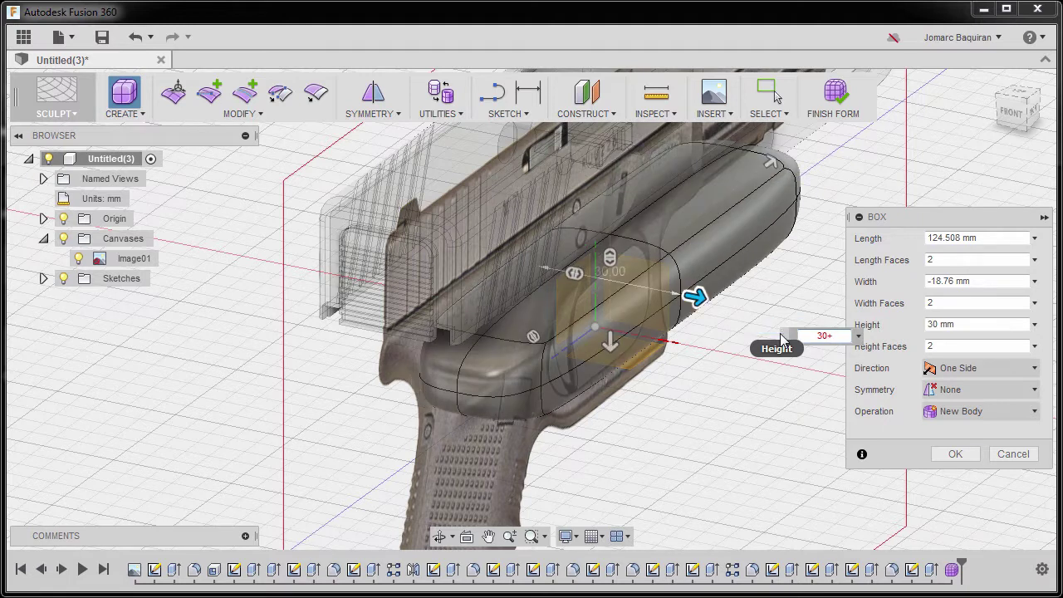
text(+3)
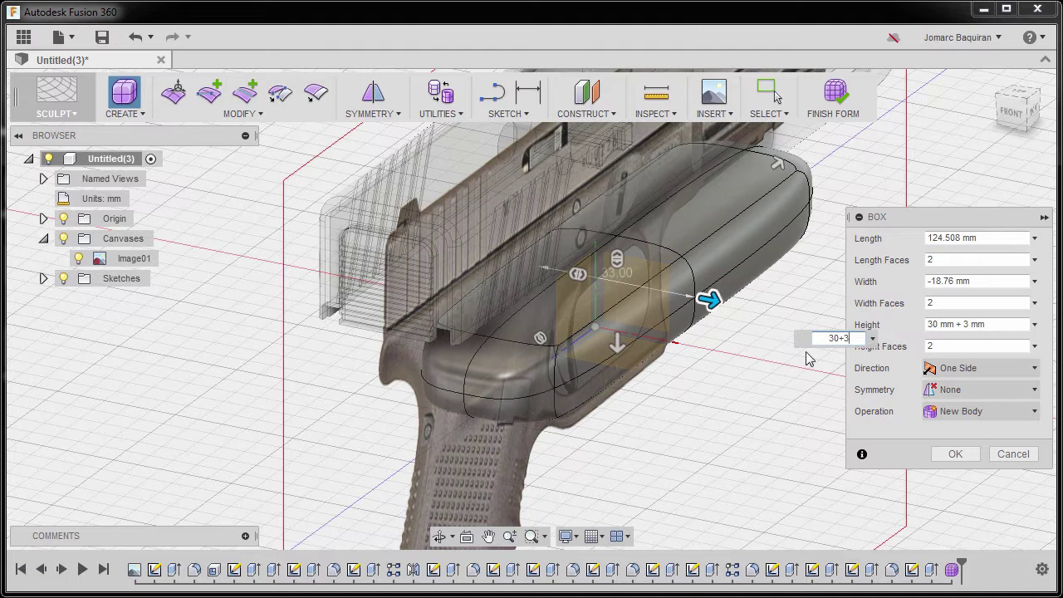
shift+middle_drag(553, 426, 519, 473)
scroll(457, 369, down, 2)
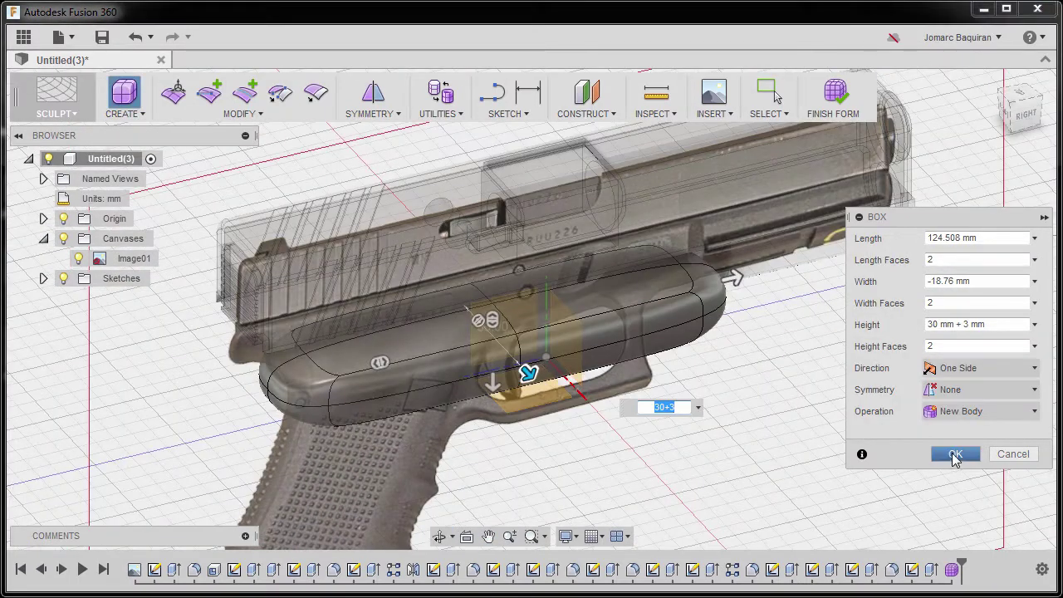
click(951, 453)
Select the upper front side face of the form and compare its box, control frame and smooth display modes.
scroll(677, 365, up, 3)
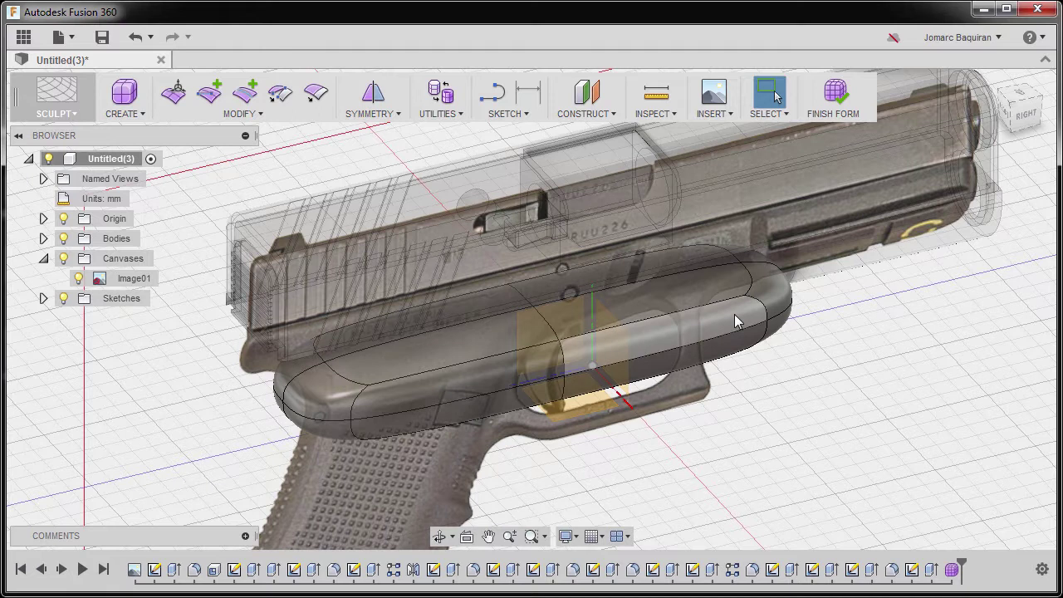
double_click(734, 314)
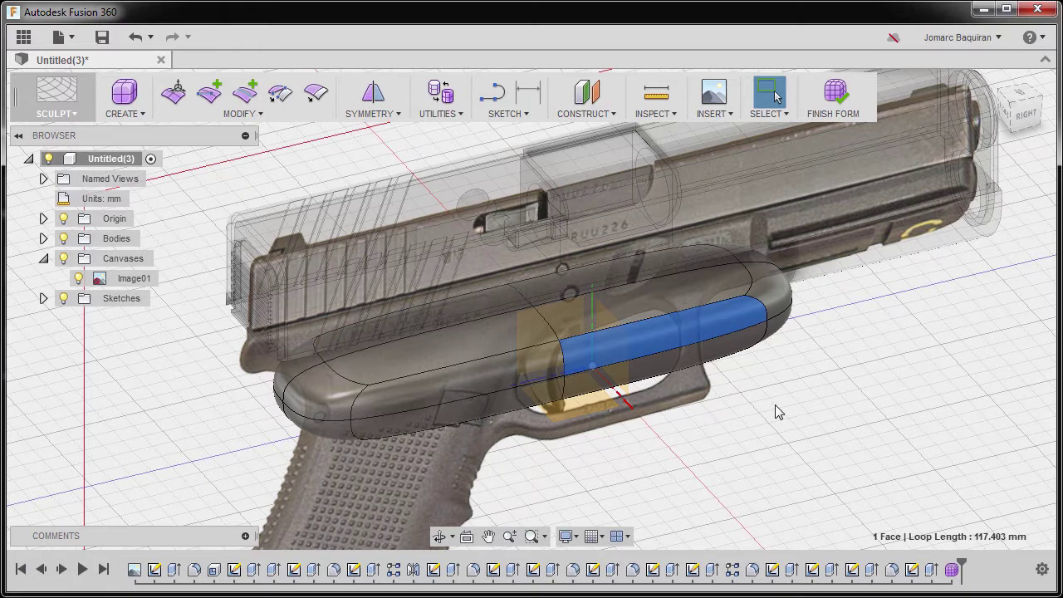
key(alt+1)
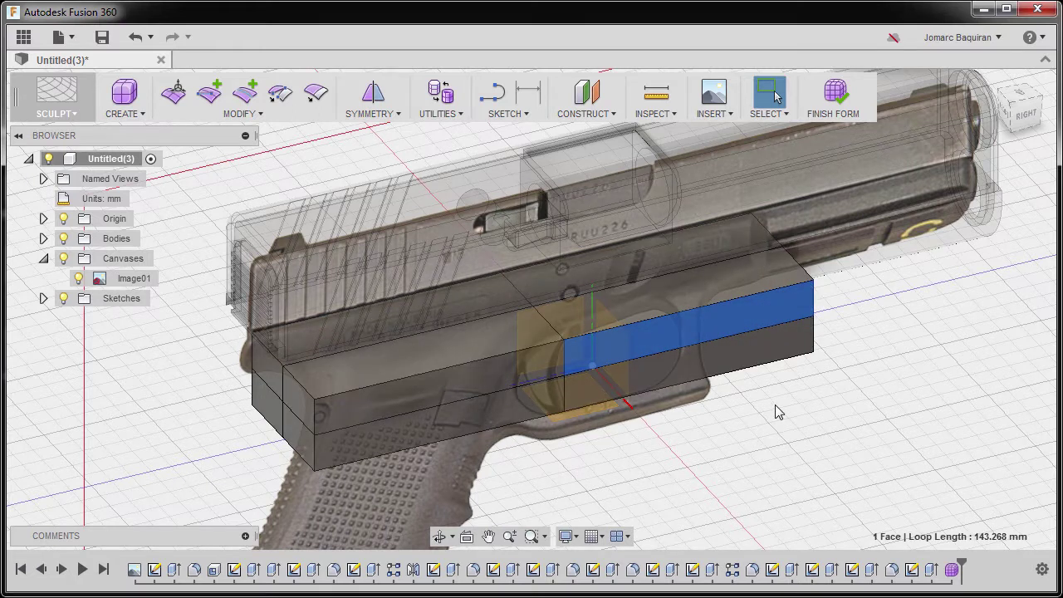
key(alt+2)
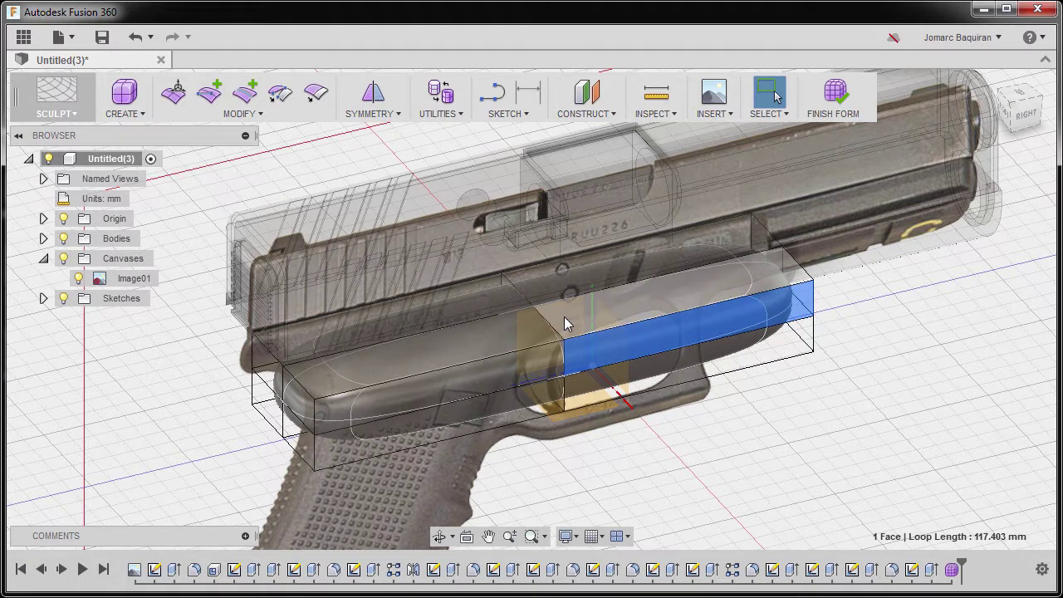
key(alt+3)
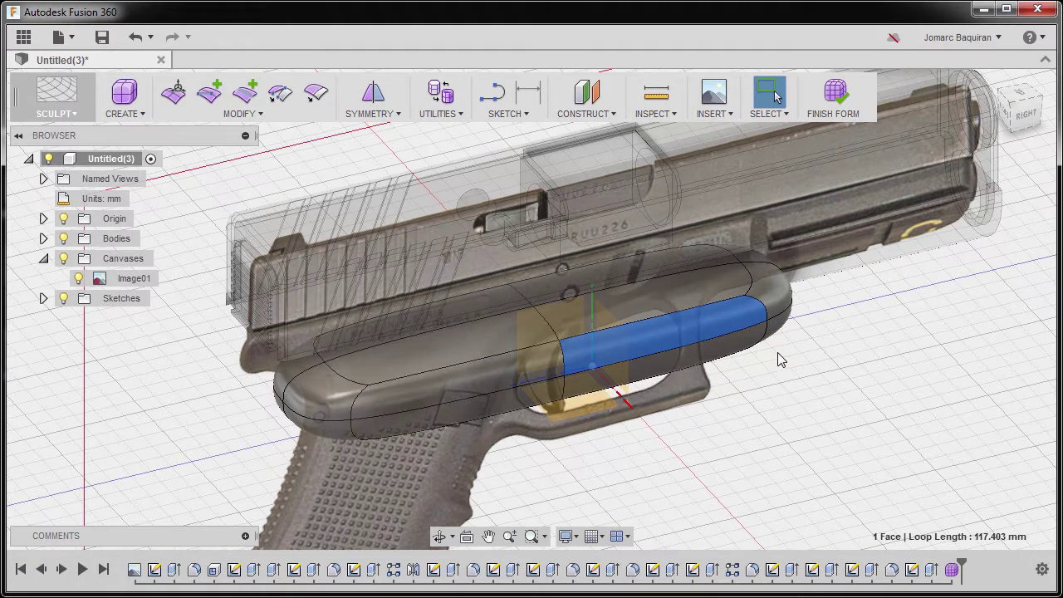